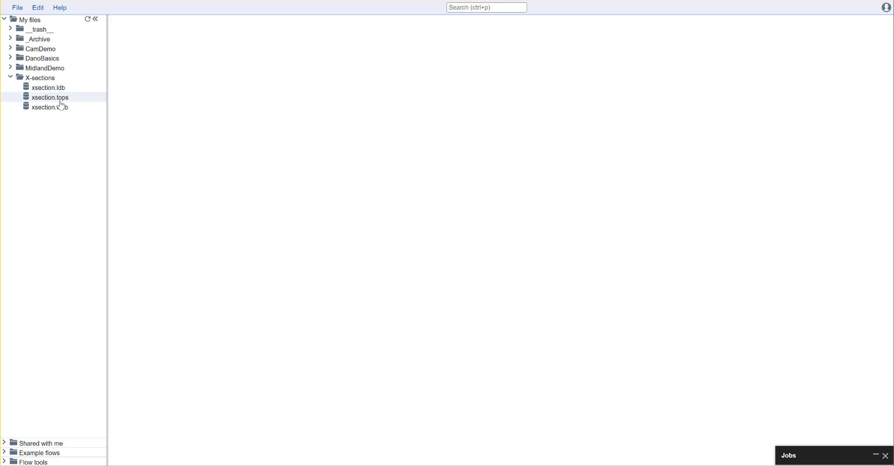
- Create a new petrophysical analysis file named Xsection.cpi in the X-sections folder
right_click(43, 81)
left_click(91, 118)
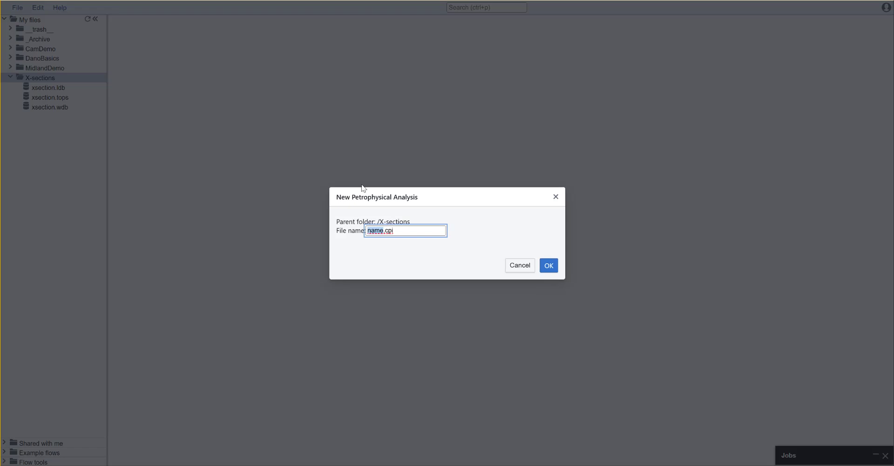
type("Xe")
type("ection")
left_click(548, 265)
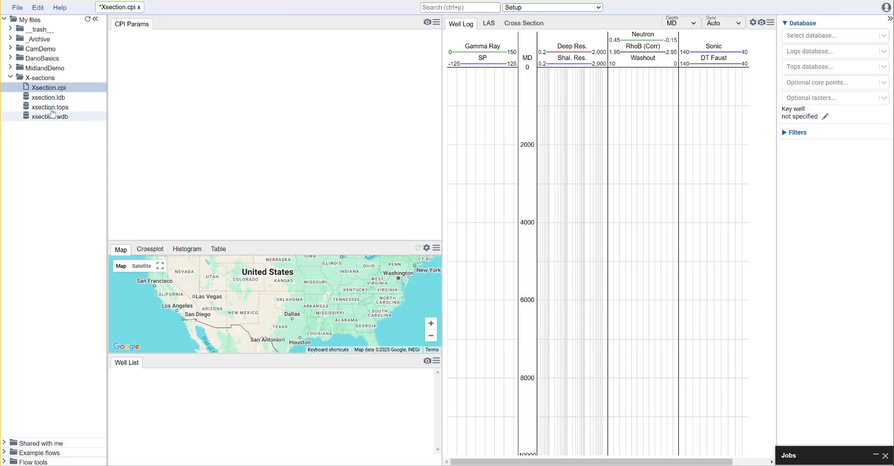
- Set the analysis's well database to xsection.wdb, its logs database to xsection.ldb and its tops database to xsection.tops
left_click(846, 33)
left_click(834, 56)
left_click(838, 50)
left_click(831, 72)
left_click(841, 66)
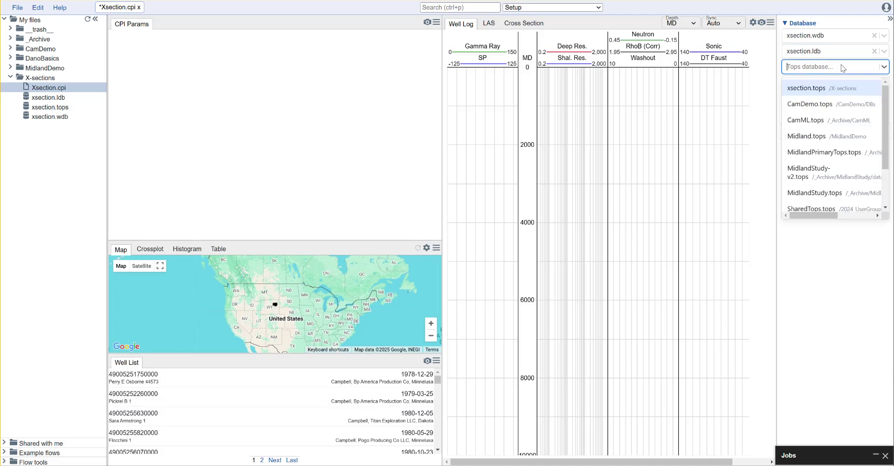
left_click(834, 86)
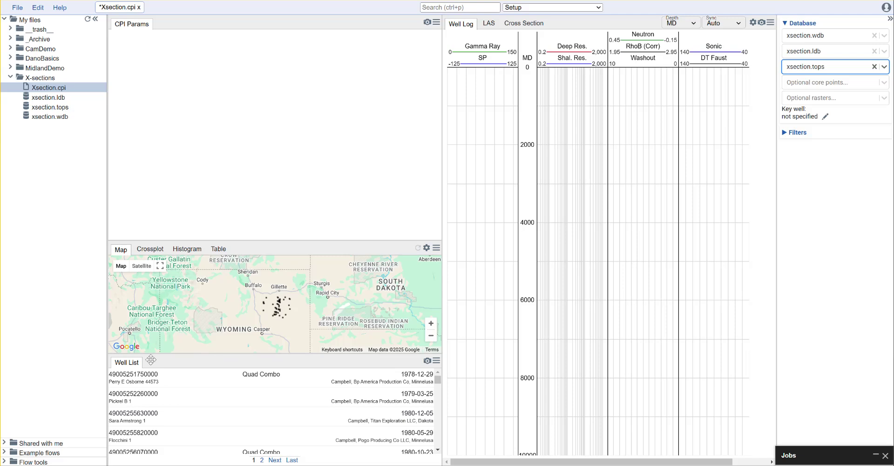
- Dock the Well List beside CPI Params and remove the emptied pane beneath the map
left_click_drag(133, 364, 192, 31)
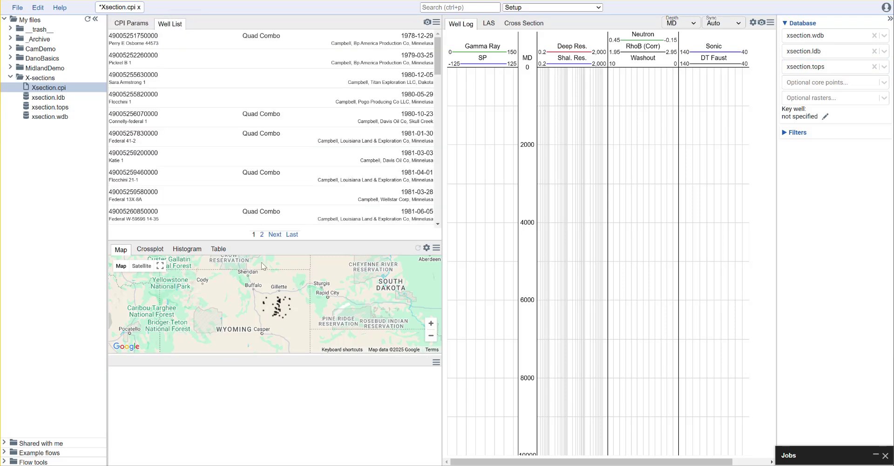
left_click(436, 362)
left_click(426, 346)
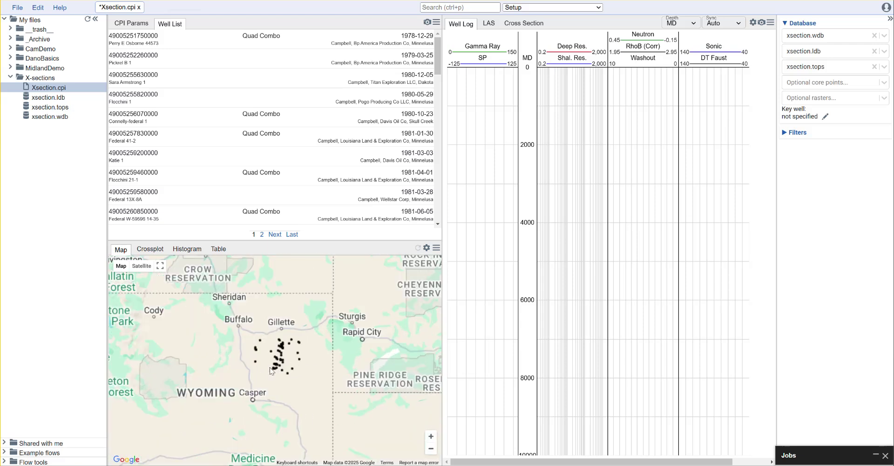
- Show a Structure Map of the PARKMAN top as the property map over the wells
scroll(270, 367, "up", 3)
left_click_drag(437, 277, 410, 303)
left_click(426, 247)
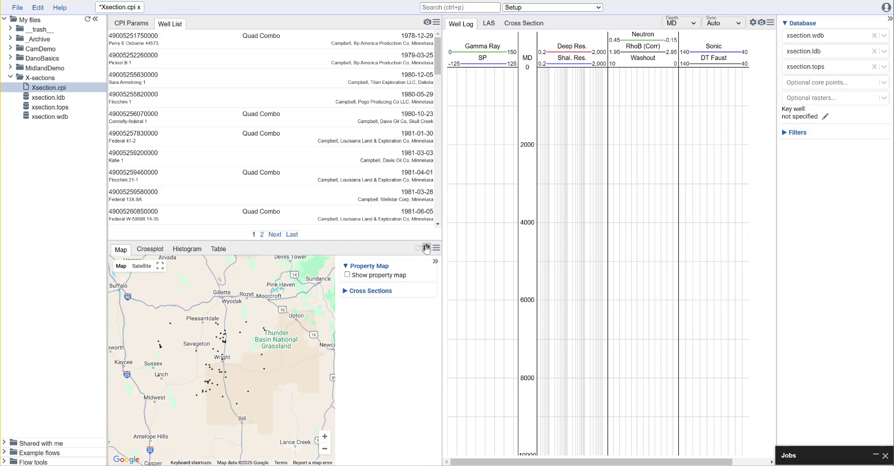
left_click(388, 277)
left_click(381, 287)
left_click(382, 308)
left_click(381, 354)
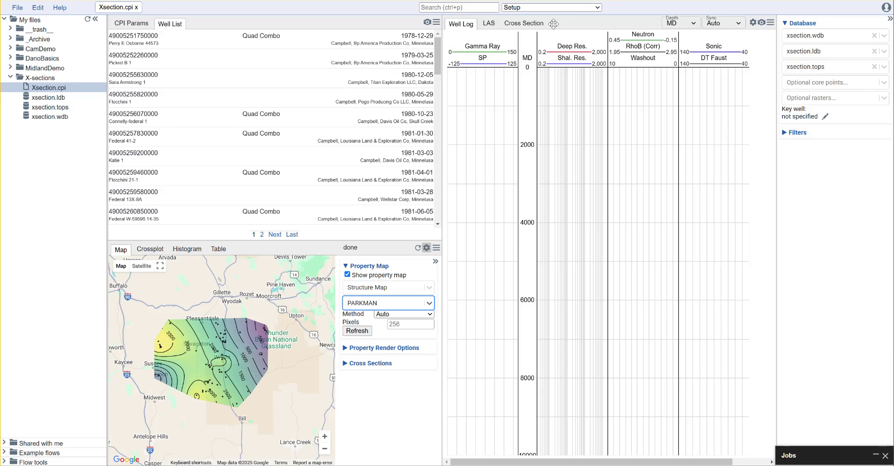
- Display the cross section, collapse the file tree and widen the cross-section pane to review the wells along the line
left_click(535, 23)
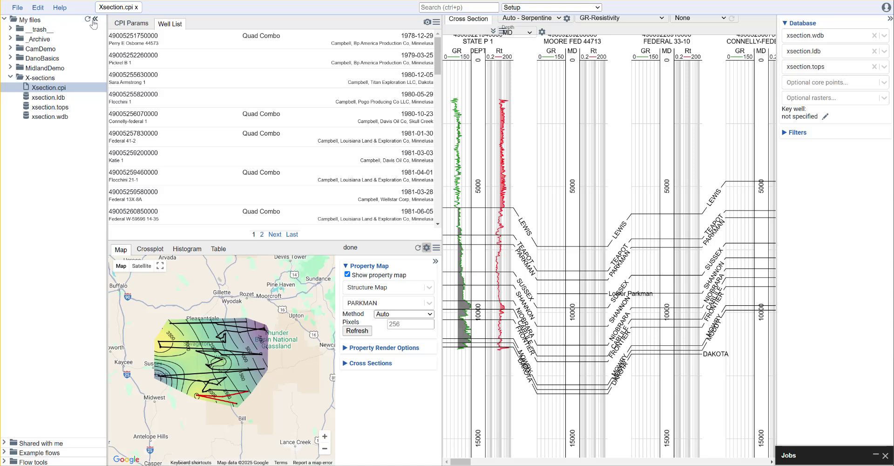
left_click(95, 19)
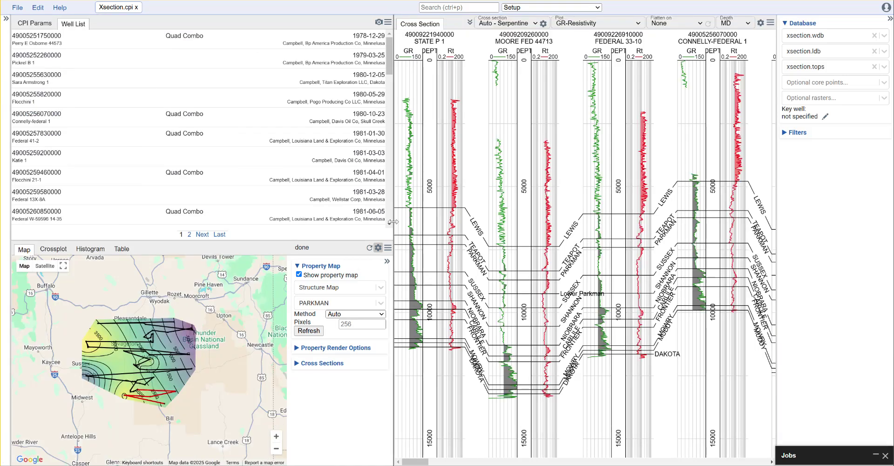
left_click_drag(394, 224, 293, 223)
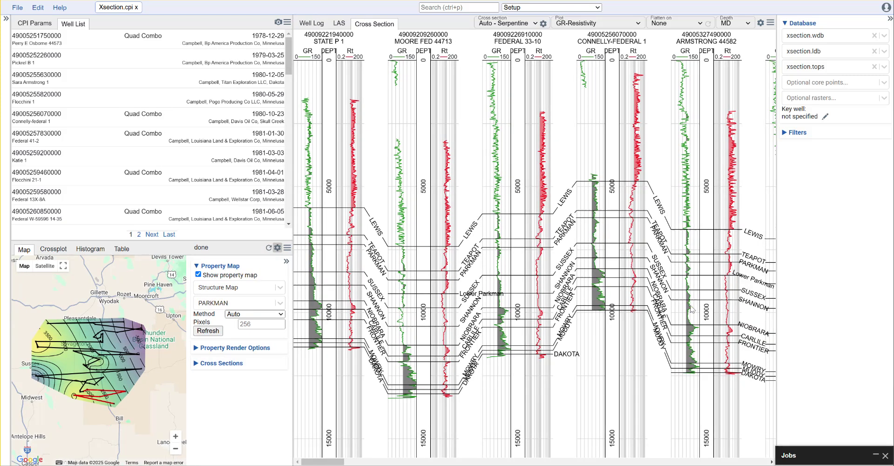
left_click_drag(334, 462, 414, 462)
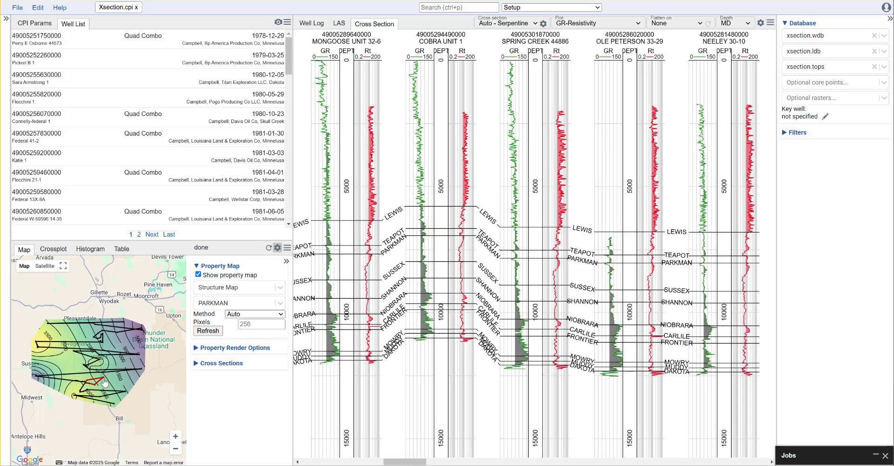
left_click_drag(405, 462, 435, 462)
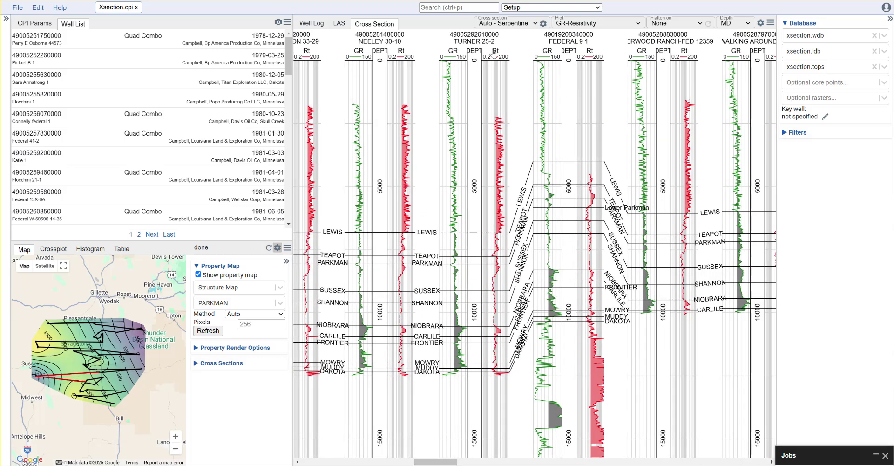
- Set the Auto - Serpentine cross section's track heading to 180 and show its track boxes on the map
left_click(534, 25)
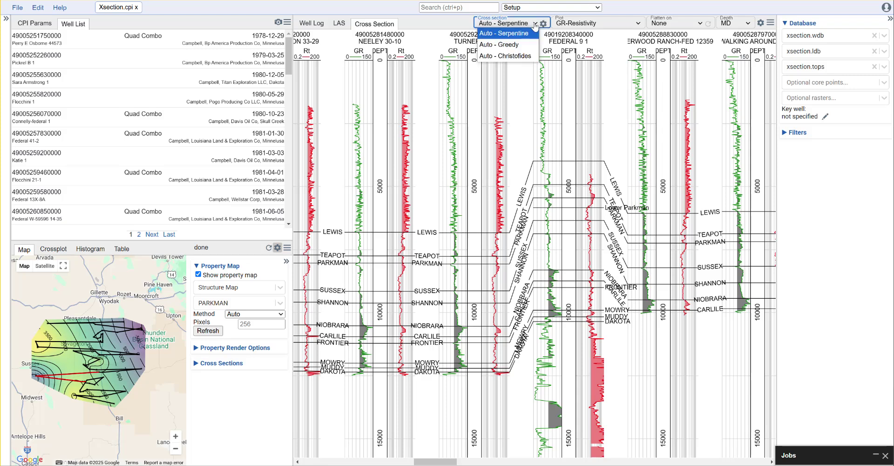
left_click(543, 24)
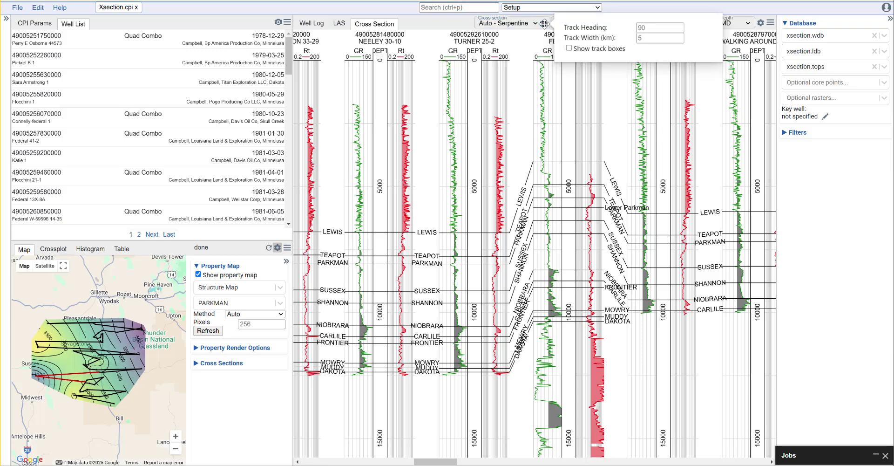
left_click(650, 28)
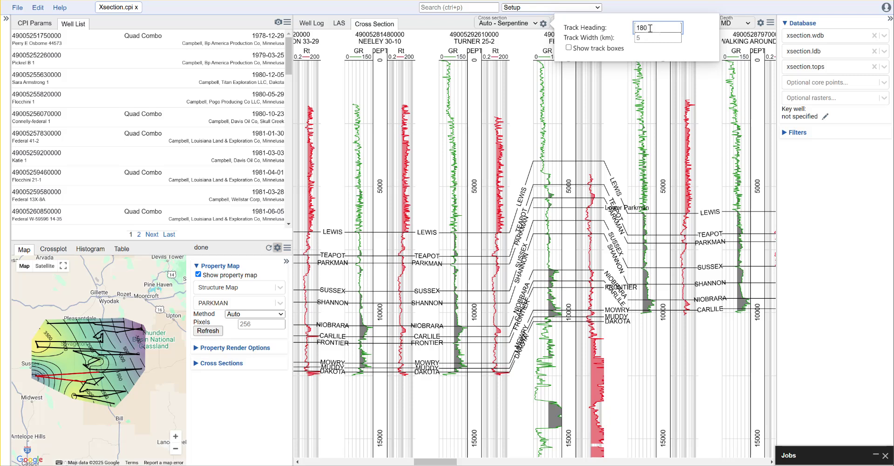
key("Tab")
key("Tab")
key("space")
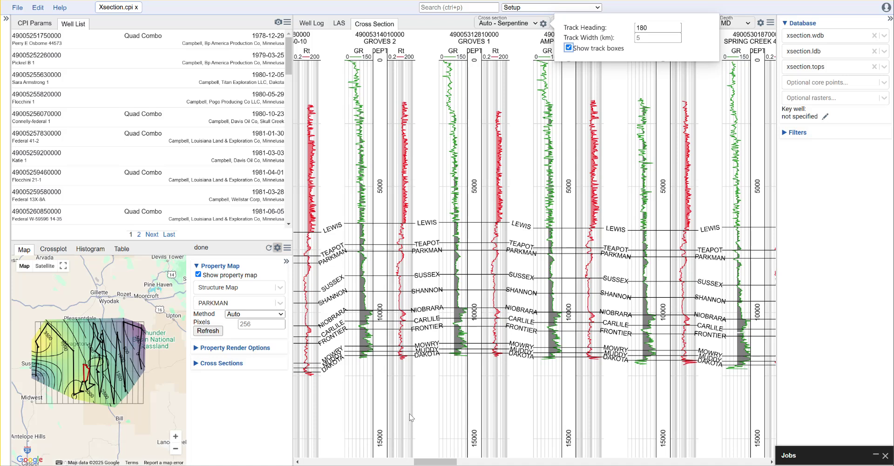
left_click(435, 462)
left_click_drag(434, 462, 376, 463)
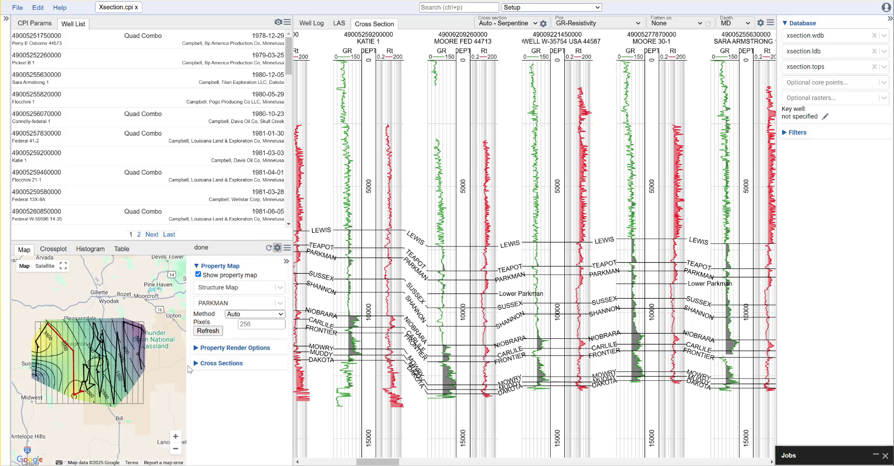
- Create a new cross-section database named cross-sections.pts for the map
left_click(195, 363)
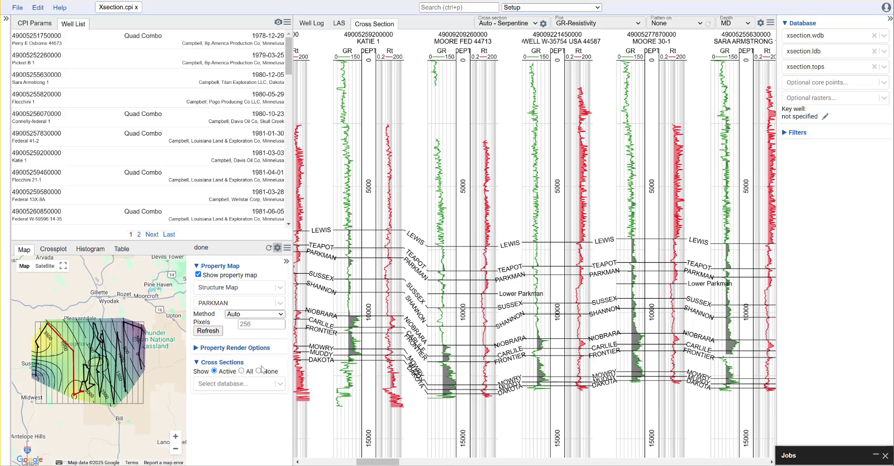
left_click(246, 385)
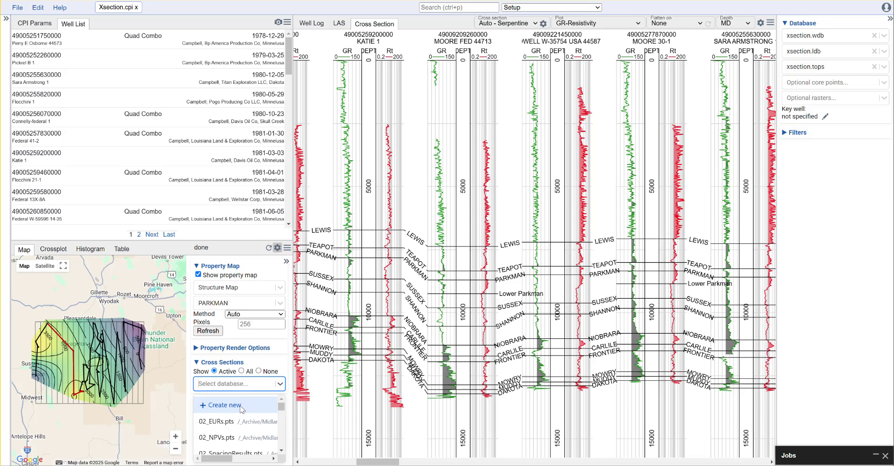
left_click(240, 406)
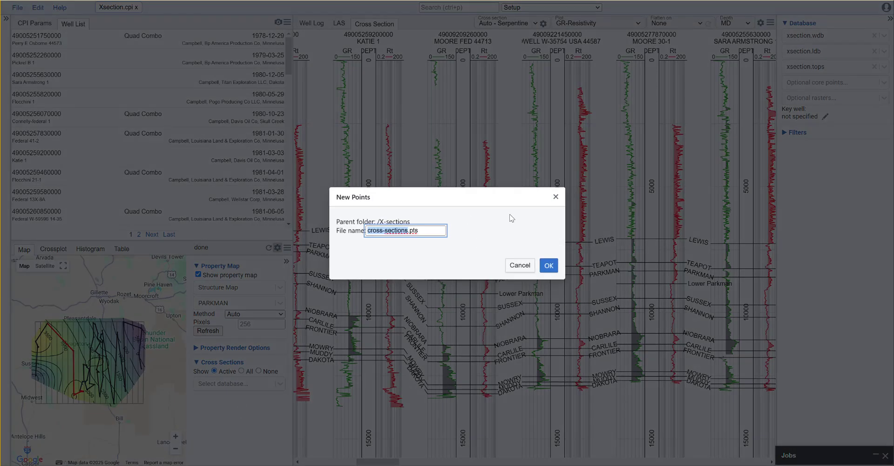
left_click(548, 265)
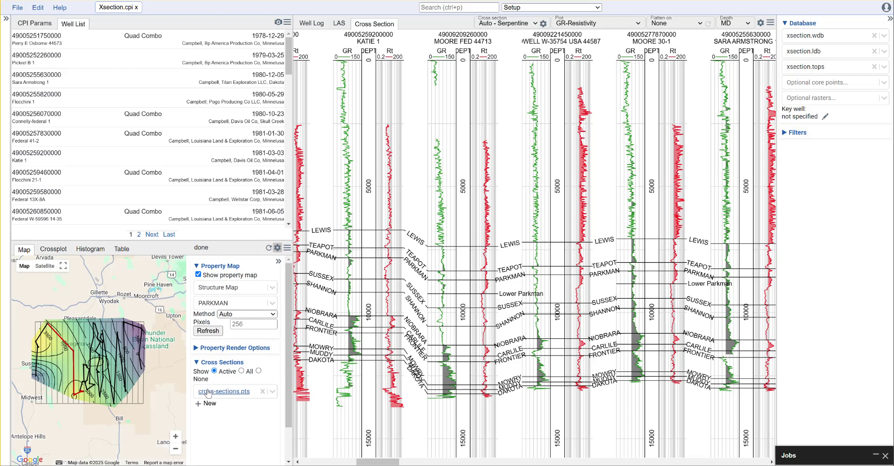
- Add a new cross section named EW-1 to cross-sections.pts
scroll(285, 373, "down", 1)
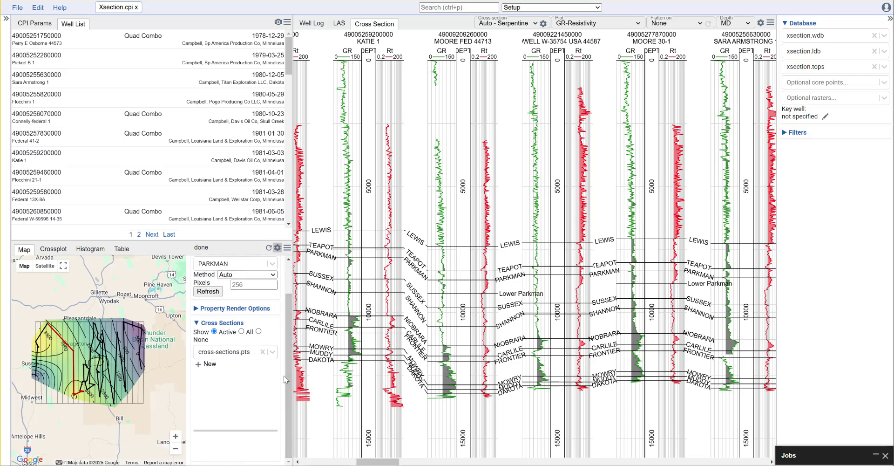
left_click(207, 364)
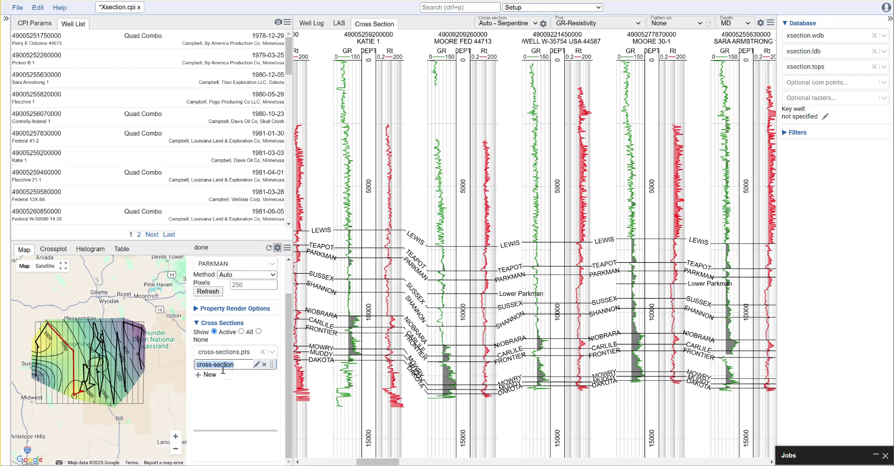
type("EW-1")
key("Return")
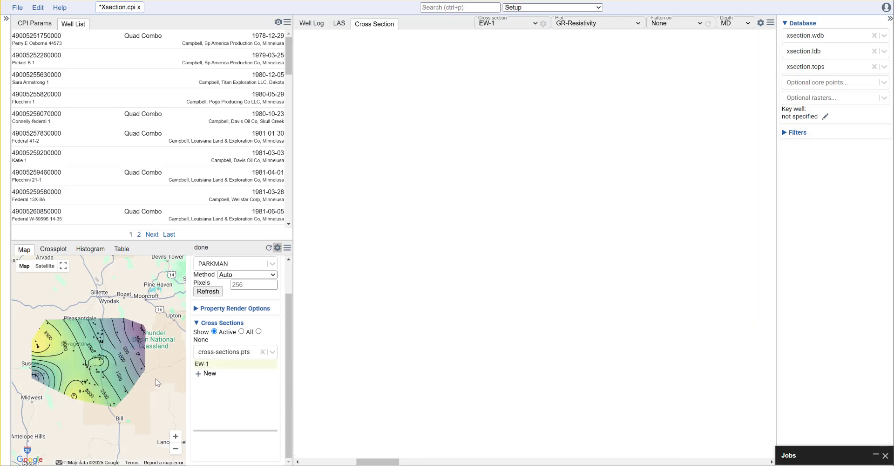
- Capture EW-1 on the map by picking wells from Katie 1 eastward through Groves 2 and Groves 1, finishing at the western well cluster
right_click(35, 353)
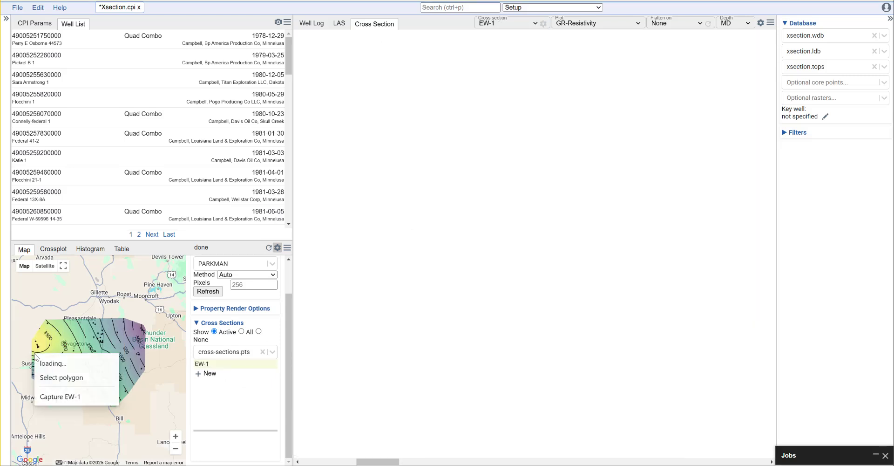
left_click(63, 394)
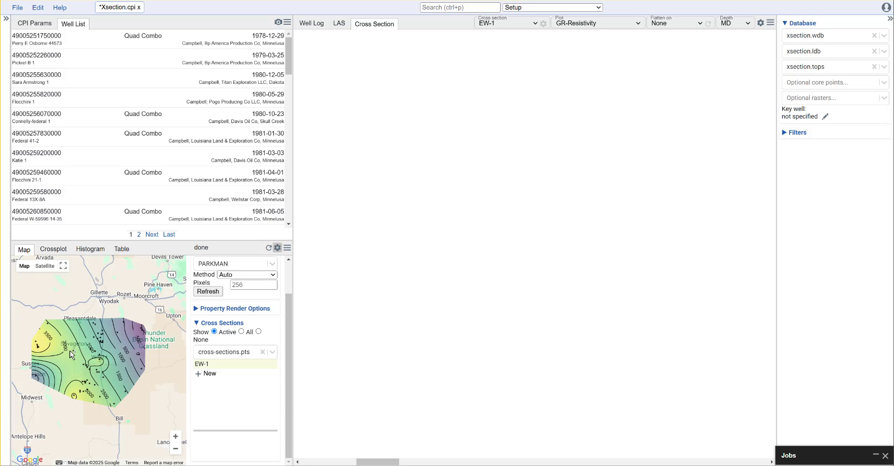
left_click(85, 367)
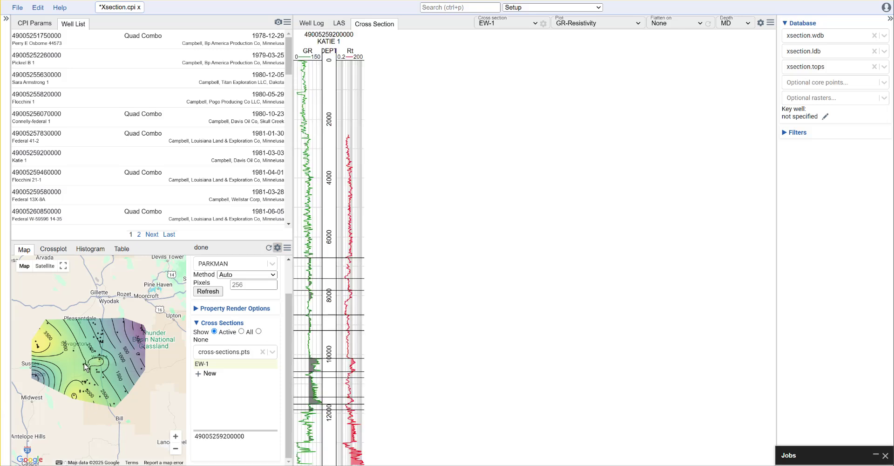
left_click(90, 370)
left_click(95, 372)
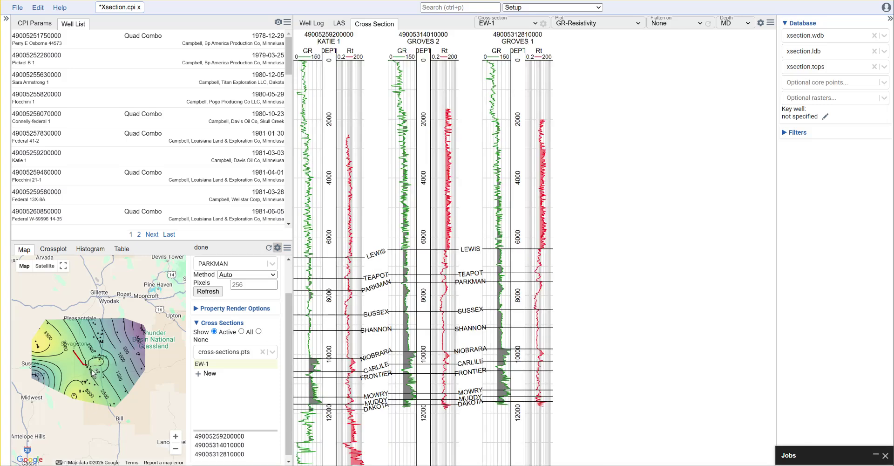
left_click(97, 371)
left_click(100, 372)
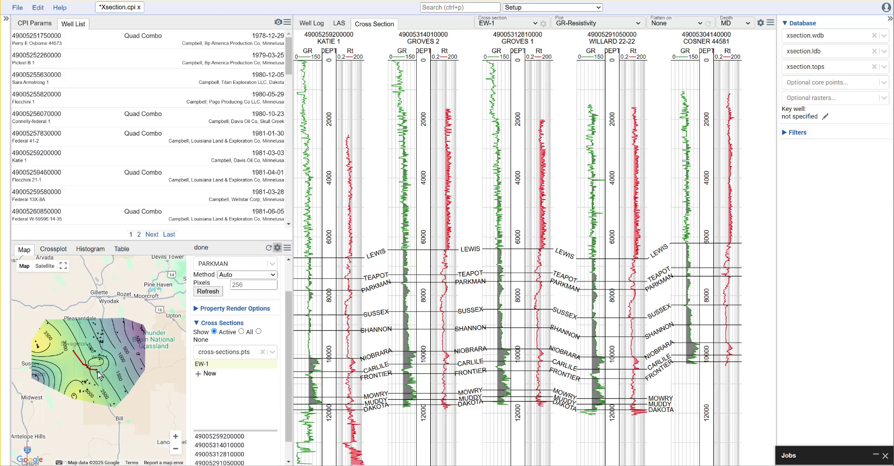
left_click(141, 369)
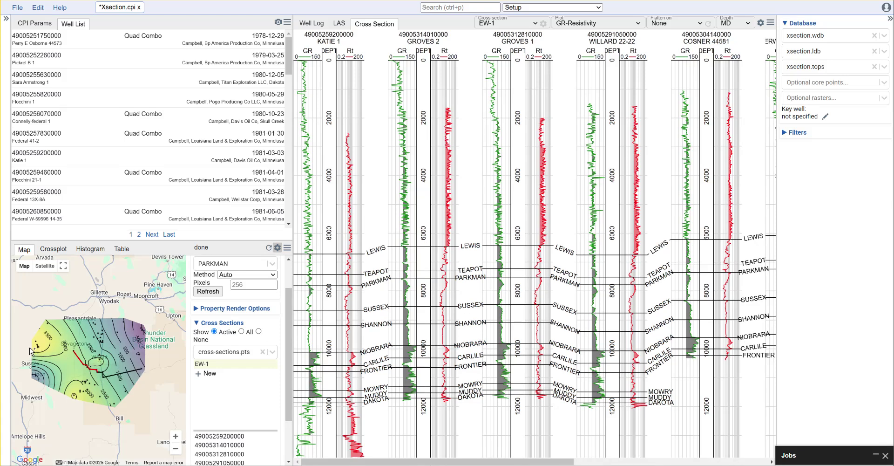
scroll(31, 349, "up", 3)
left_click(61, 346)
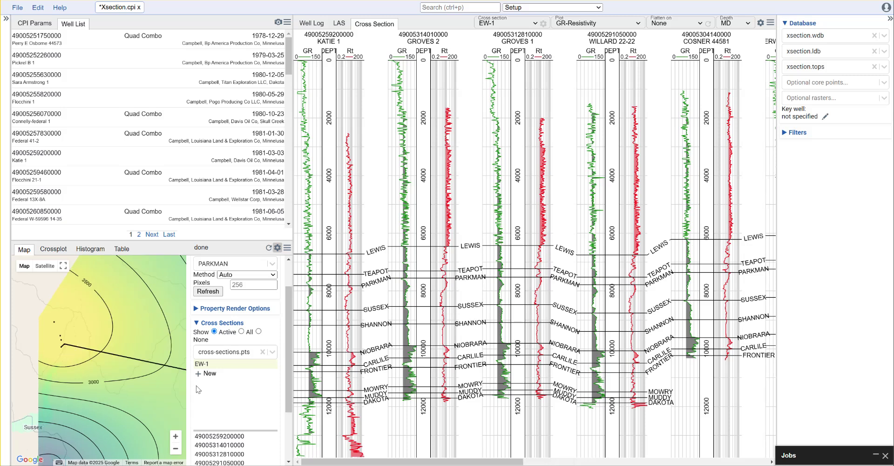
left_click_drag(255, 428, 267, 383)
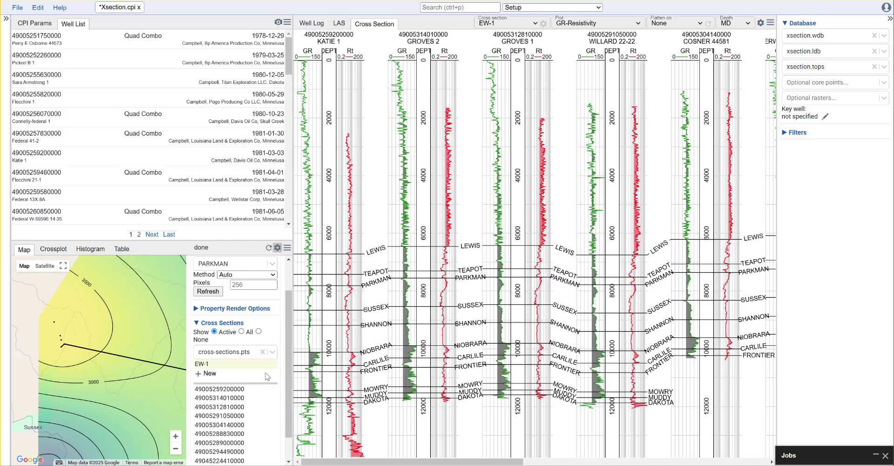
scroll(242, 419, "down", 1)
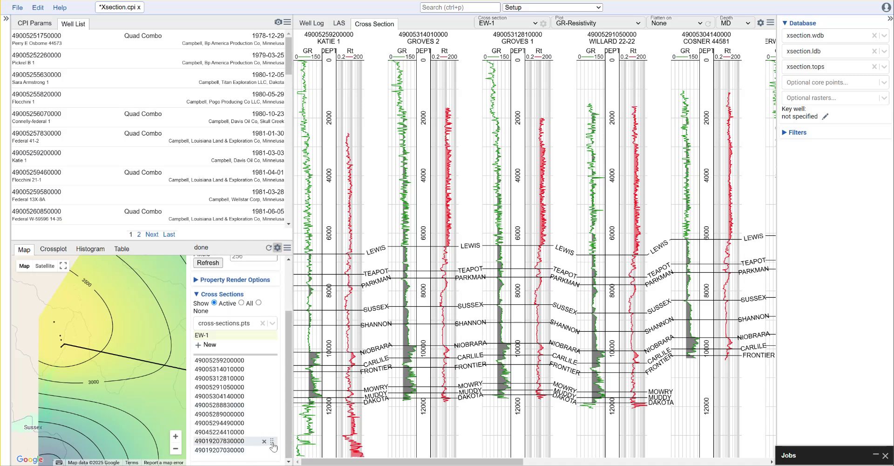
left_click_drag(274, 446, 273, 354)
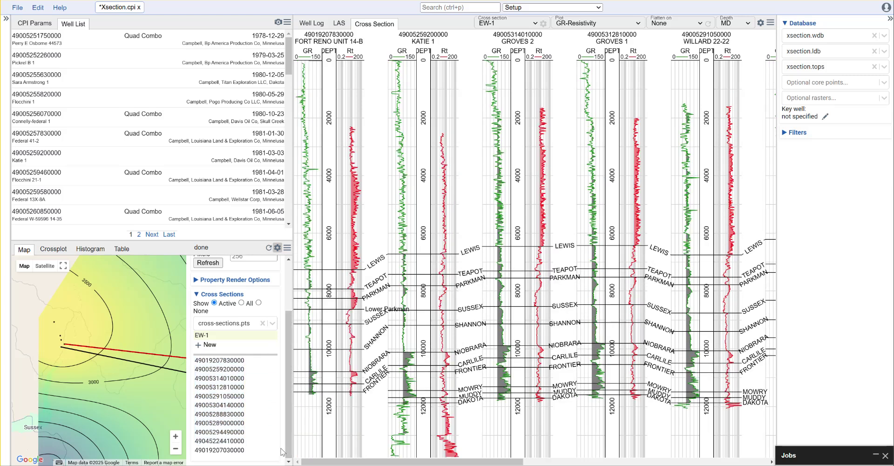
left_click_drag(272, 453, 272, 369)
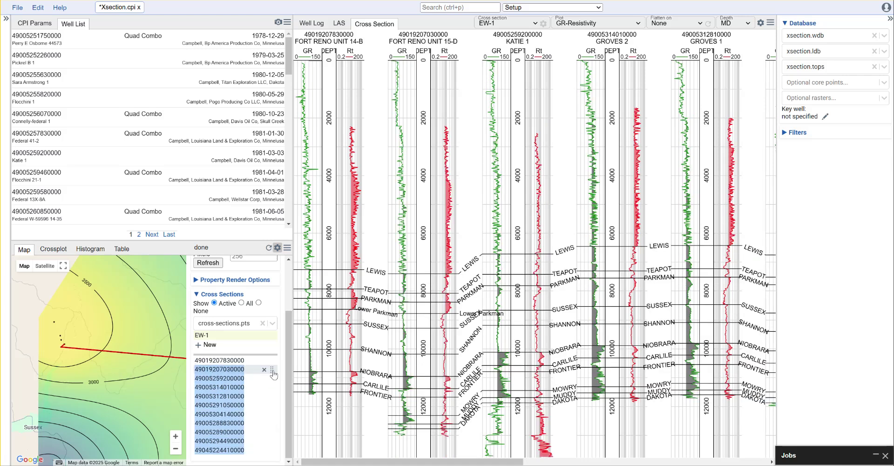
left_click(248, 376)
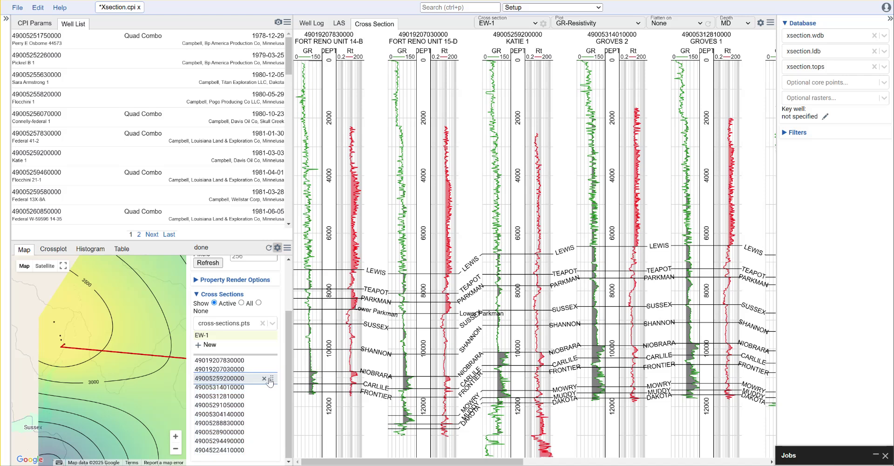
left_click_drag(272, 380, 272, 359)
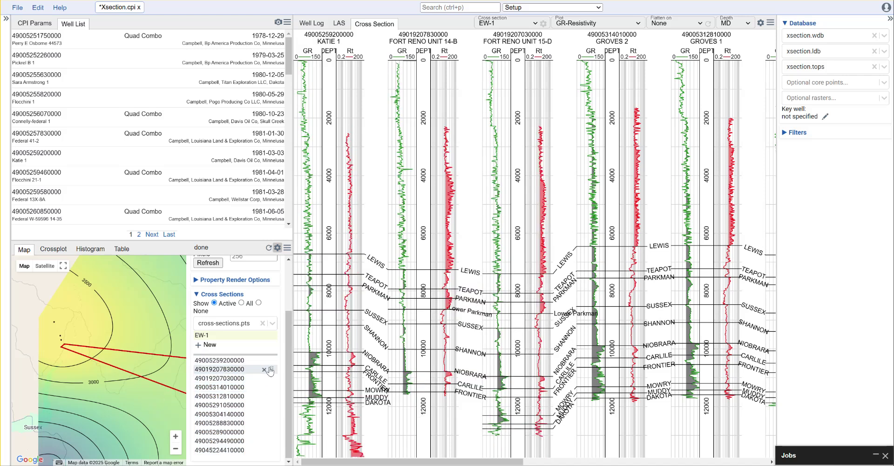
scroll(179, 380, "down", 1)
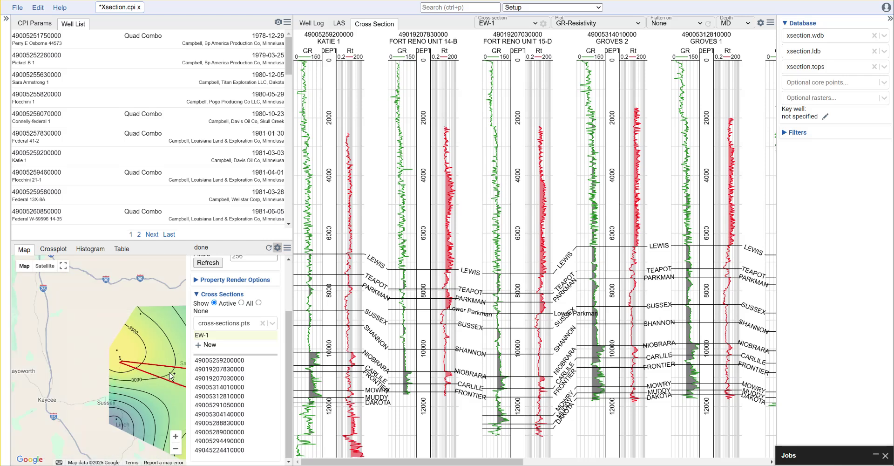
left_click_drag(143, 399, 117, 384)
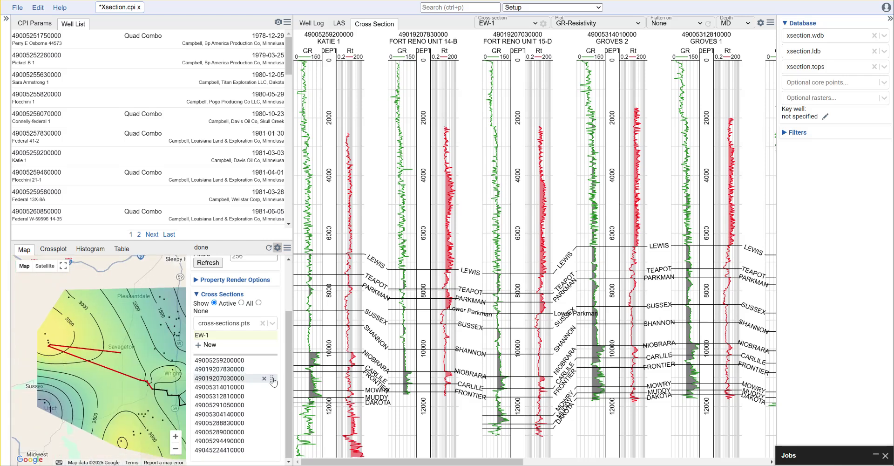
left_click_drag(272, 362, 273, 383)
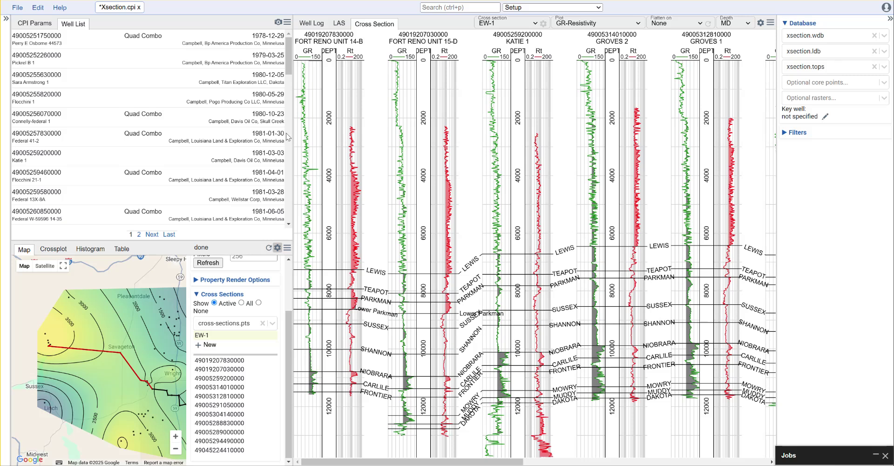
- Widen the cross-section view and flatten EW-1 on the LEWIS top
left_click_drag(294, 134, 182, 155)
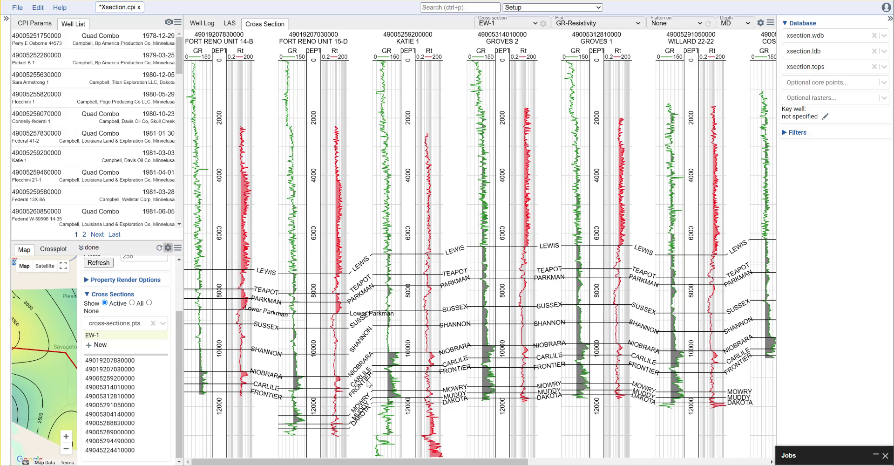
scroll(395, 354, "up", 3)
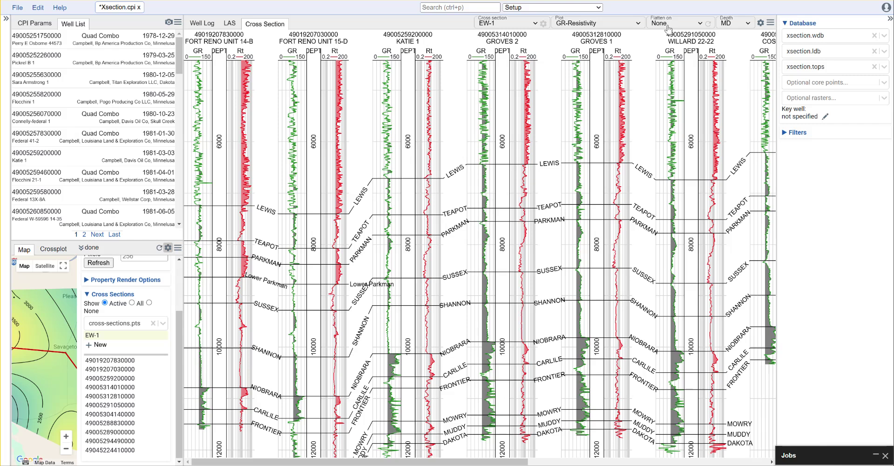
left_click(685, 26)
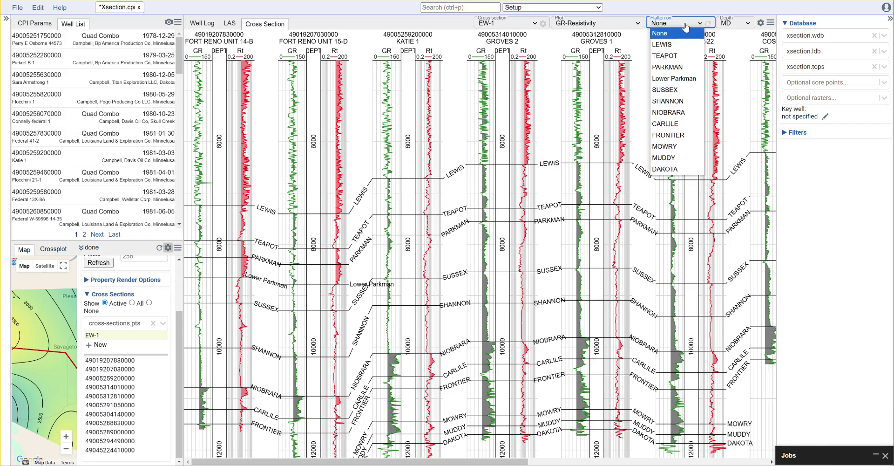
left_click(690, 50)
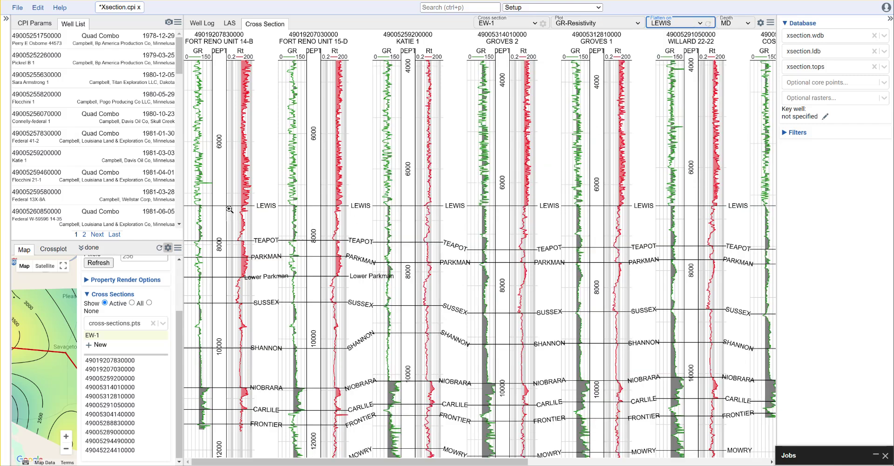
left_click(692, 24)
left_click(692, 23)
- Add a second fill to the GR track, running from the gr_final curve to the constant 80
mouse_move(583, 52)
left_click(585, 53)
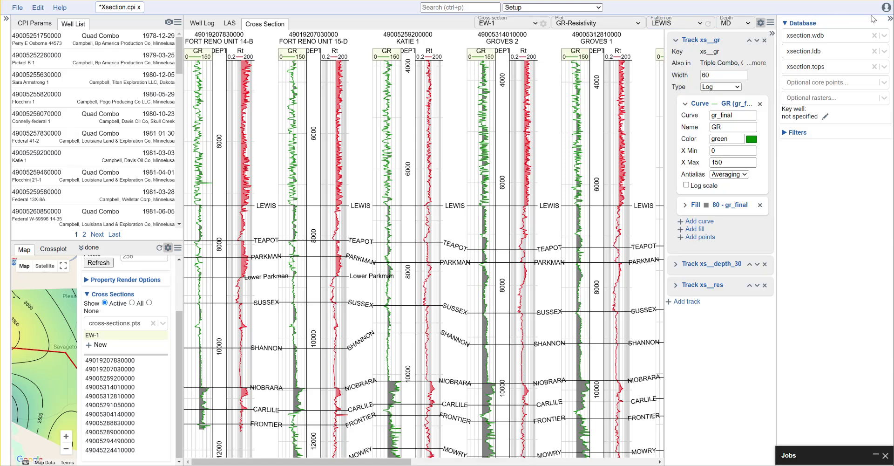
left_click(890, 19)
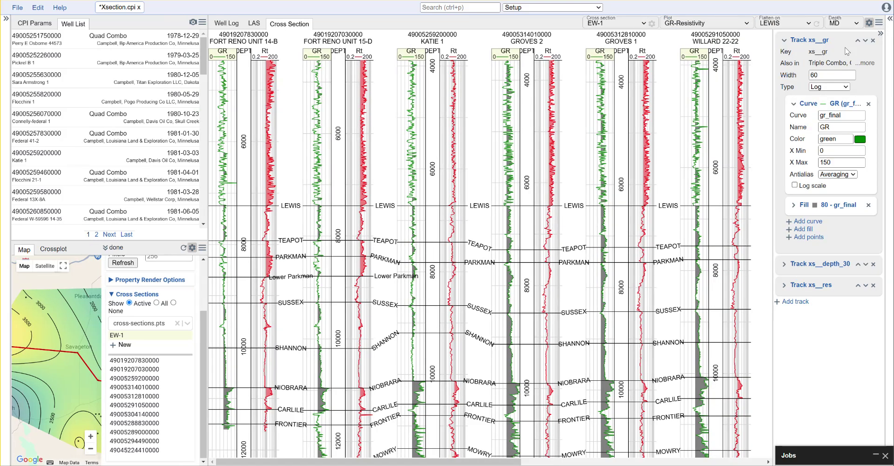
left_click(803, 229)
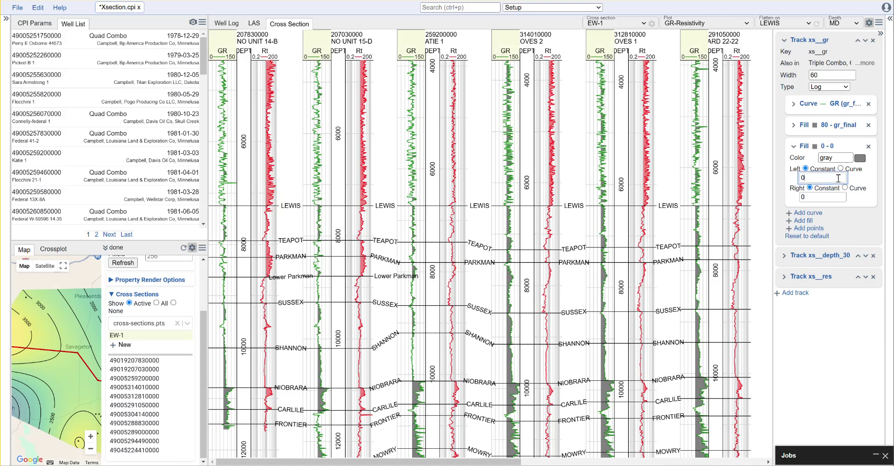
left_click(840, 168)
left_click(836, 175)
type("gr_final")
left_click(820, 197)
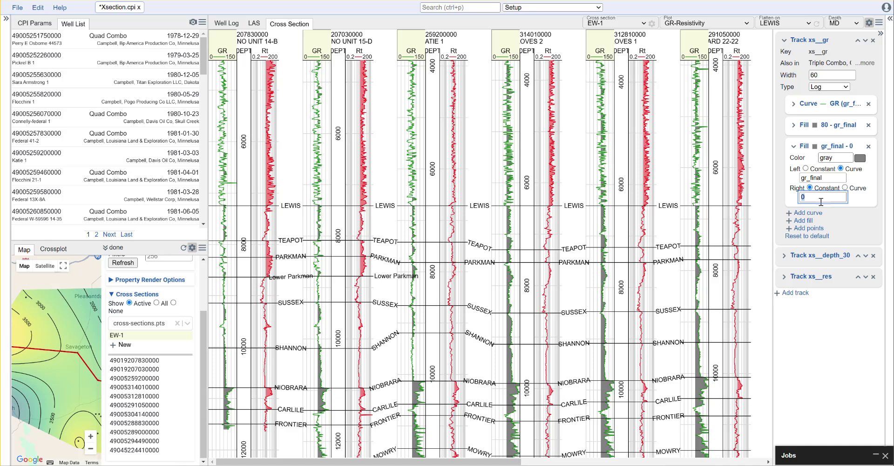
- Set the color of the new gr_final fill to gold and inspect it above the LEWIS top
left_click(830, 158)
key("BackSpace")
key("BackSpace")
key("BackSpace")
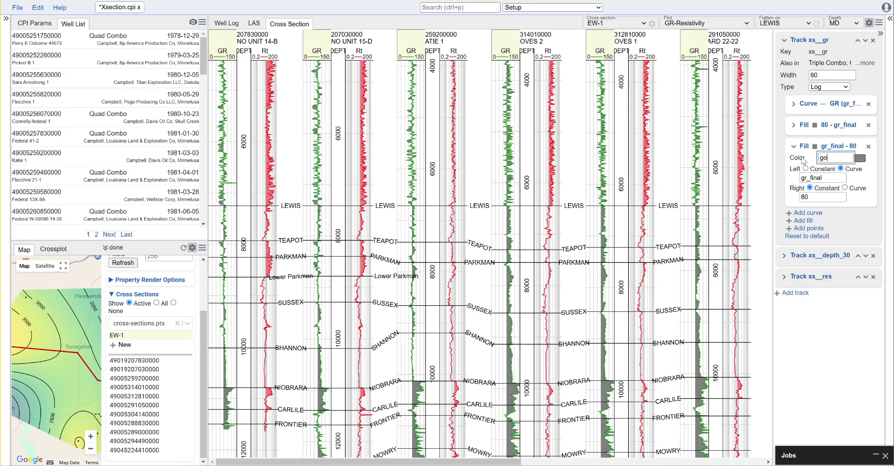
left_click(816, 311)
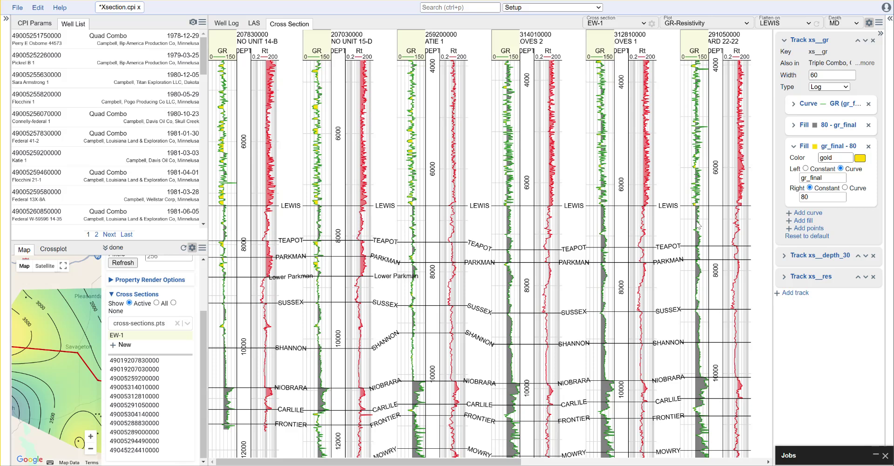
scroll(311, 169, "up", 5)
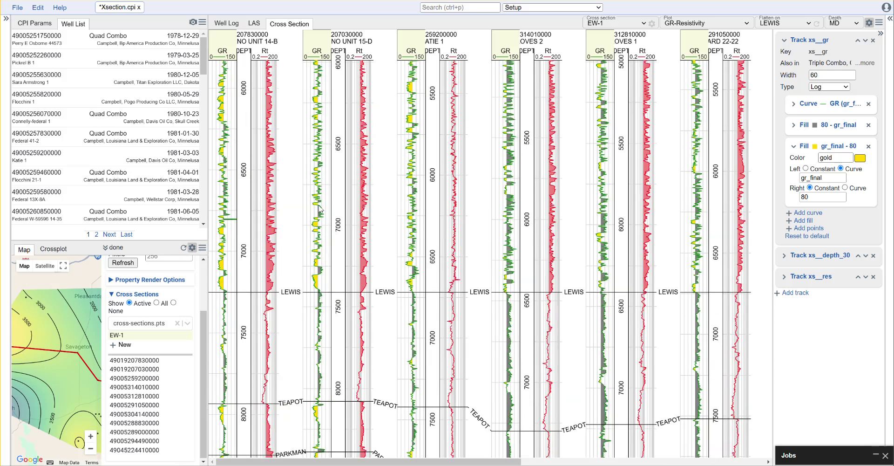
- Recolor the gr_final to 80 fill with the orange swatch #f5a623
left_click(860, 159)
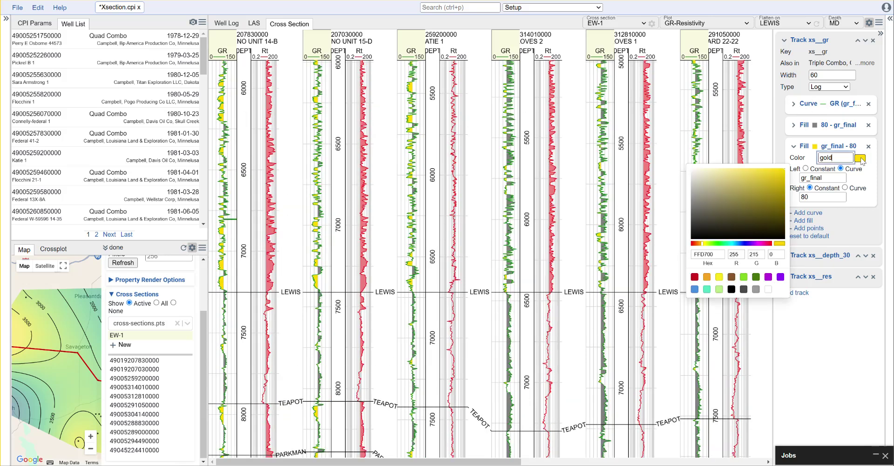
left_click(707, 278)
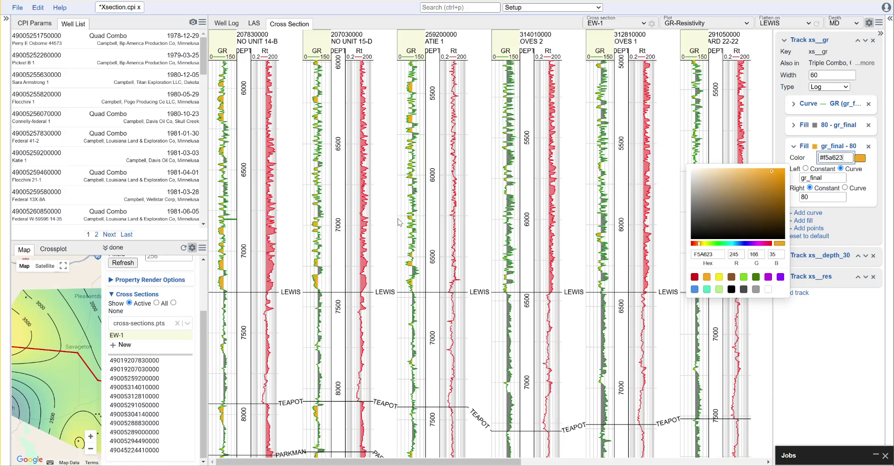
left_click(293, 242)
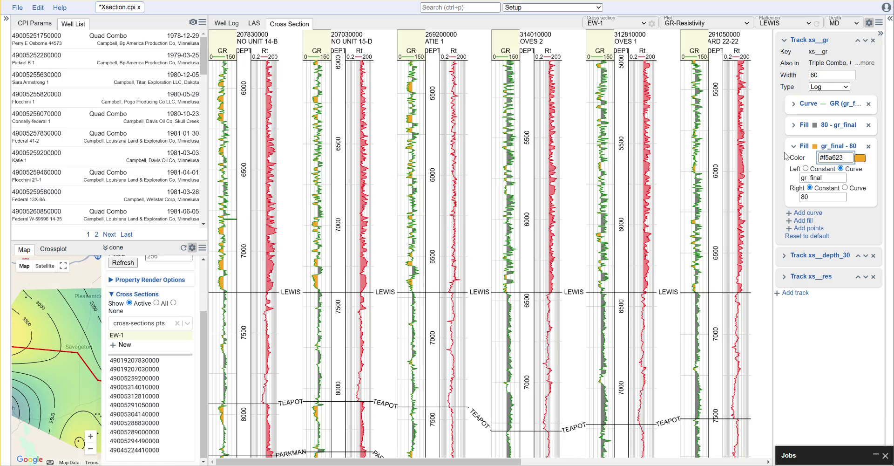
- Set the Rt curve's X Min to 2 in the xs__res track and close the track settings
left_click(785, 279)
left_click(792, 147)
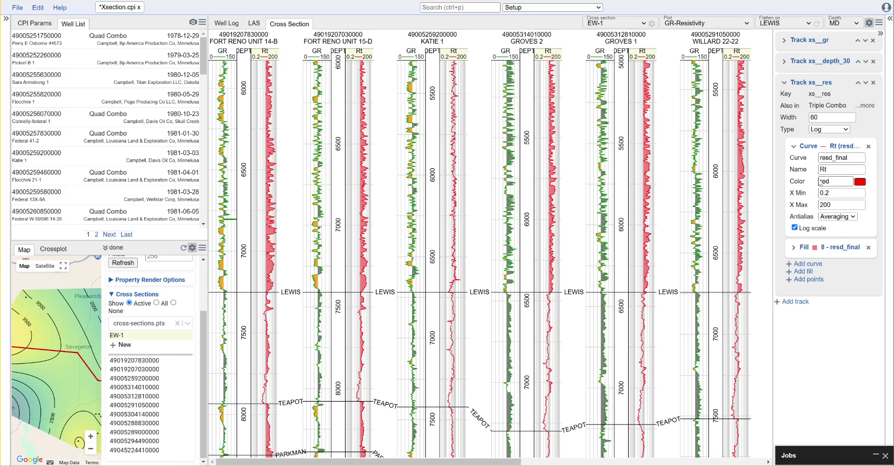
double_click(835, 192)
left_click(840, 204)
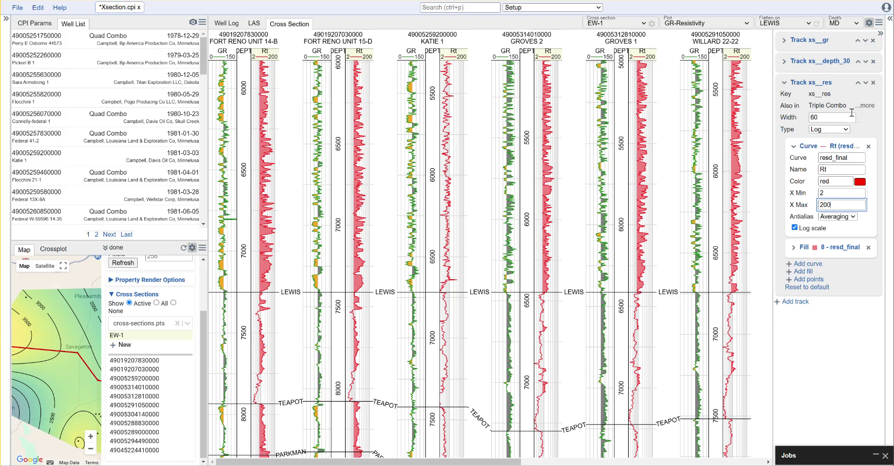
left_click(880, 33)
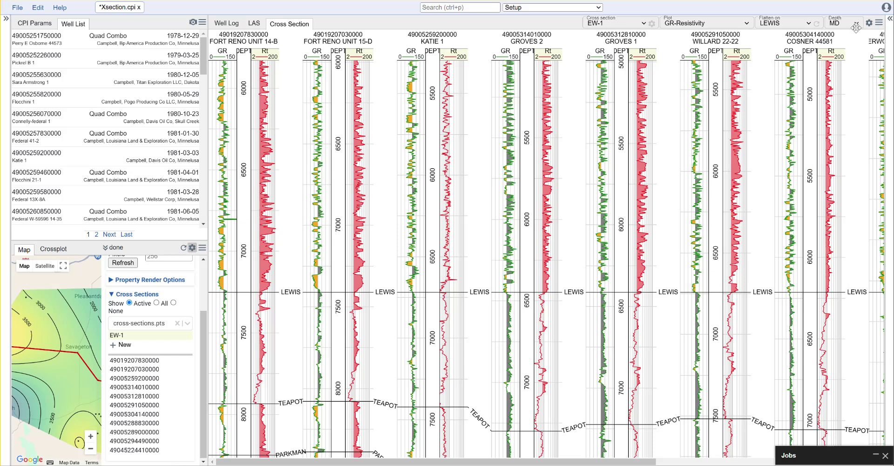
- Examine EW-1's wells in the Triple Combo plot, including the deeper Parkman interval, and return to the GR-Resistivity plot
left_click(742, 24)
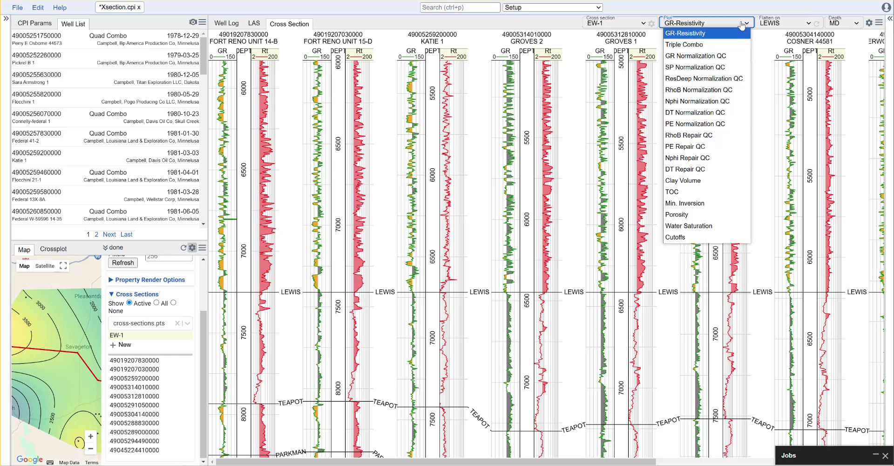
left_click(703, 45)
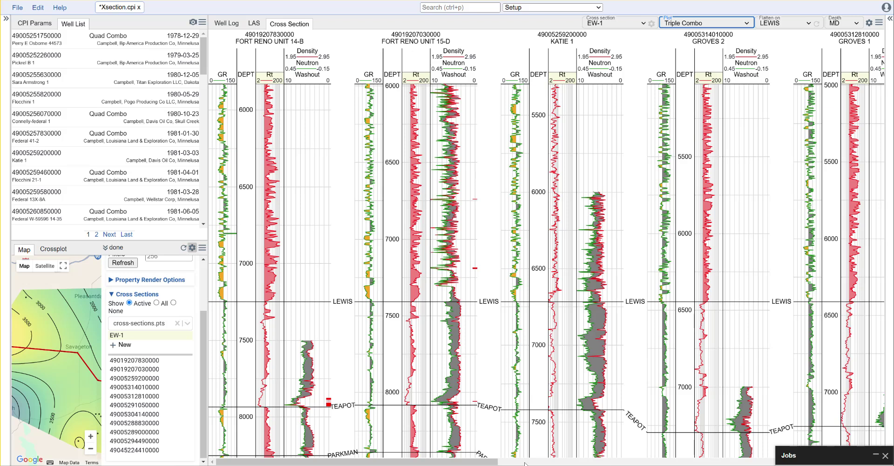
left_click(562, 462)
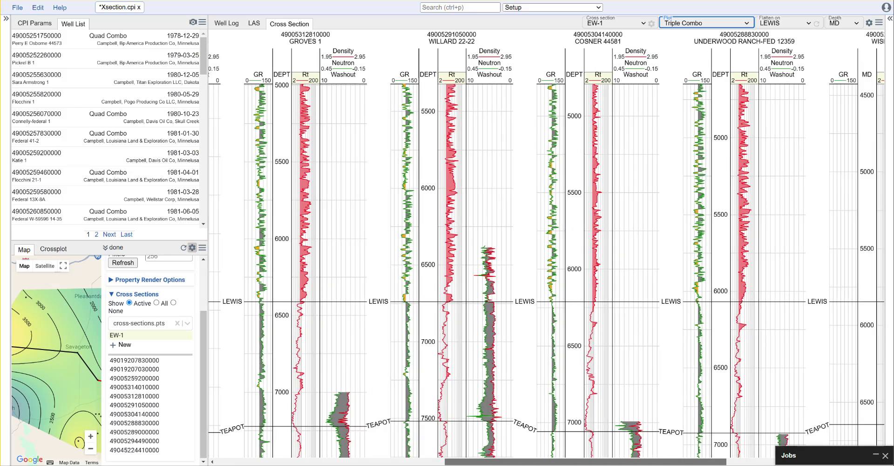
scroll(534, 409, "left", 10)
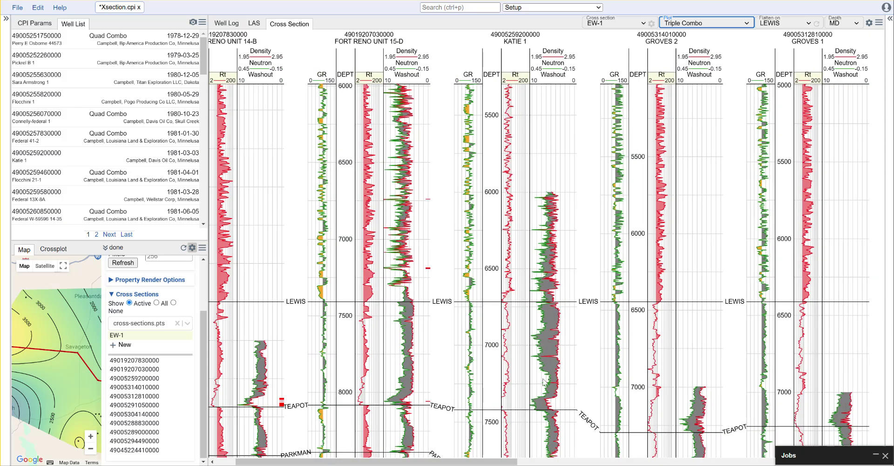
left_click_drag(568, 379, 601, 137)
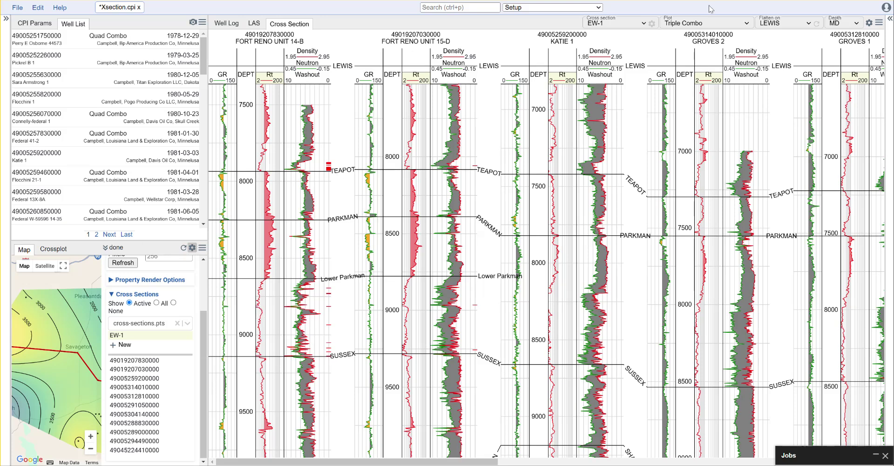
left_click(745, 26)
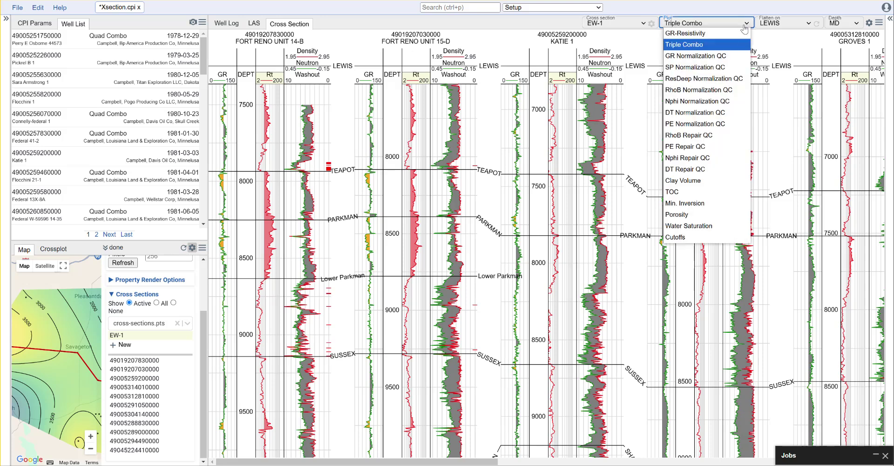
left_click(725, 32)
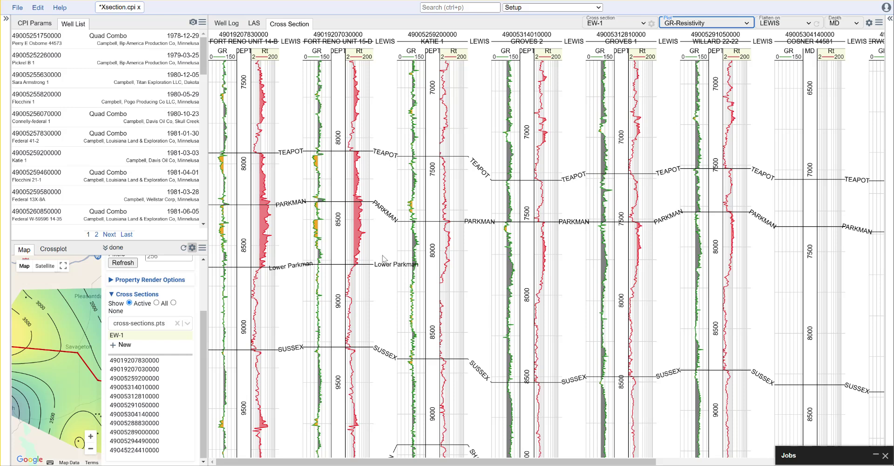
- Add a Lower Parkman top in the Katie 1 well, between PARKMAN and SUSSEX
scroll(369, 279, "down", 3)
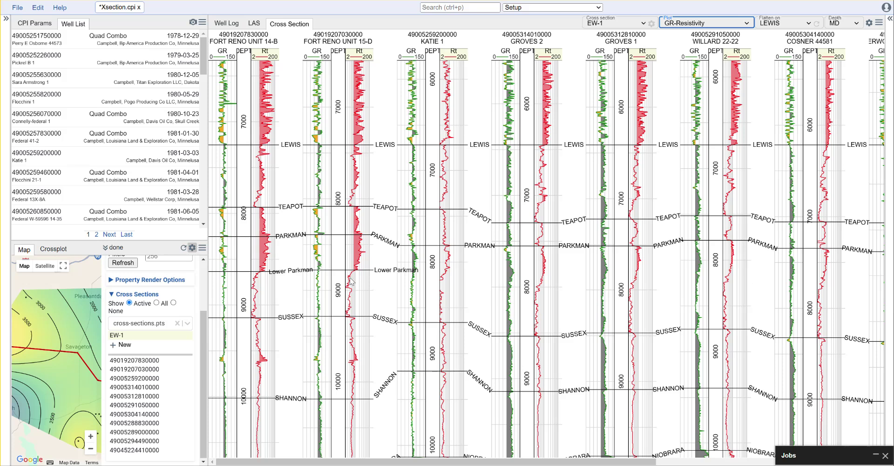
right_click(443, 284)
mouse_move(483, 291)
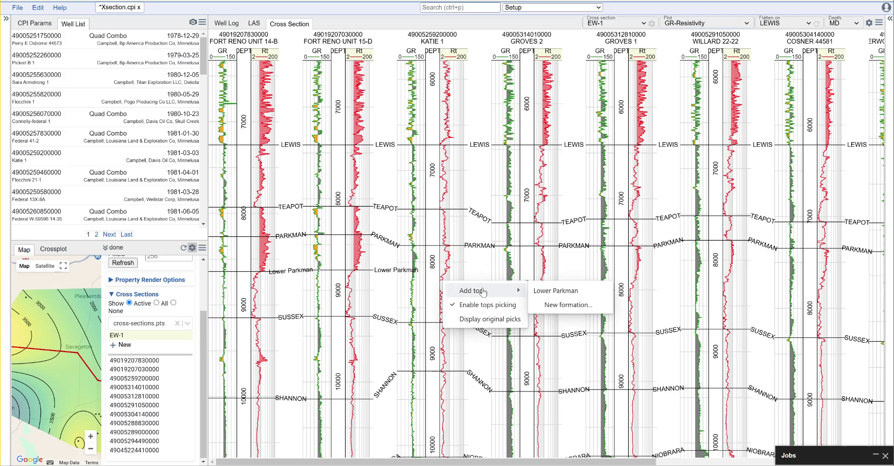
left_click(545, 291)
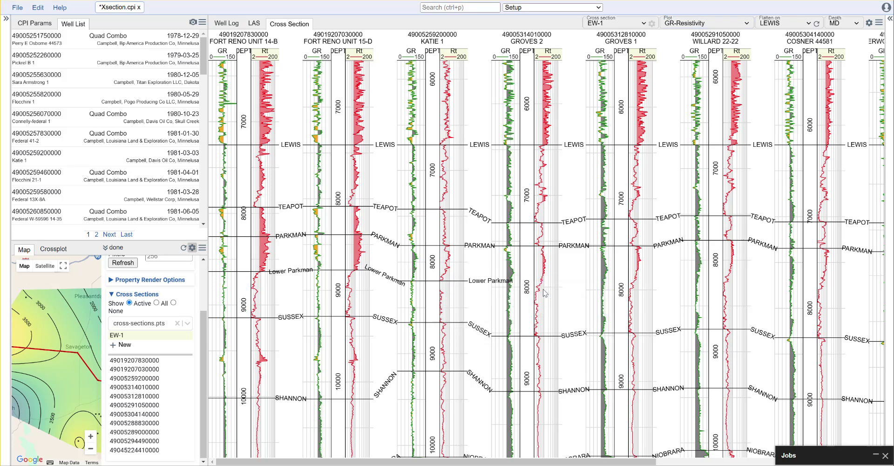
- Capture the Lower Parkman top and pick it in the Groves 2, Groves 1, Willard 22-22 and Cosner 44581 wells
right_click(460, 284)
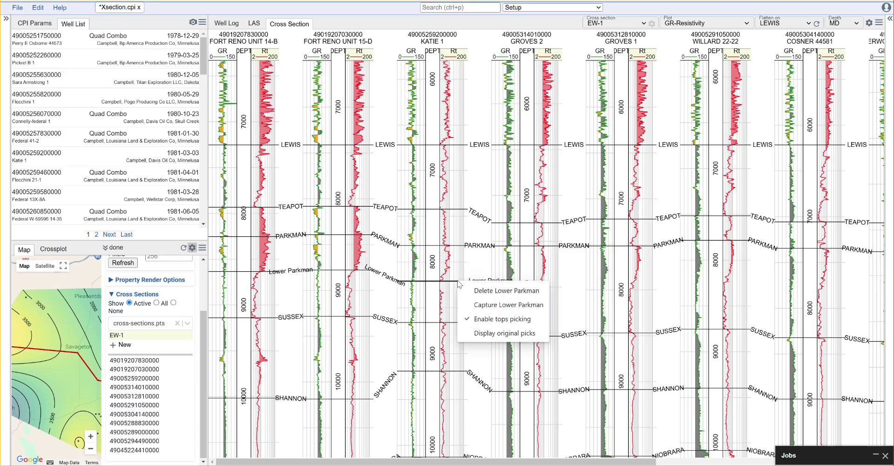
left_click(498, 303)
left_click(540, 292)
left_click(636, 290)
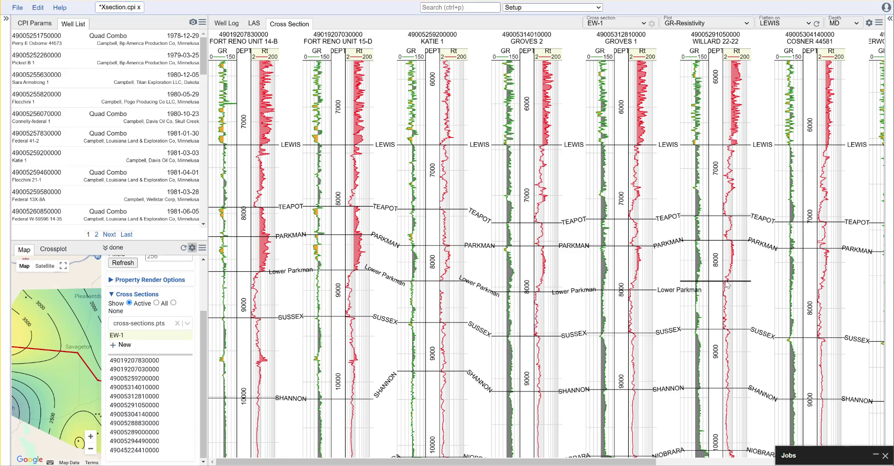
left_click(726, 281)
left_click(822, 289)
- Pick Lower Parkman in the Ranch-Fed 12359, Wisby 22-36, Cobra Unit 1 and Thunder Creek wells, and cancel the capture
scroll(620, 343, "right", 5)
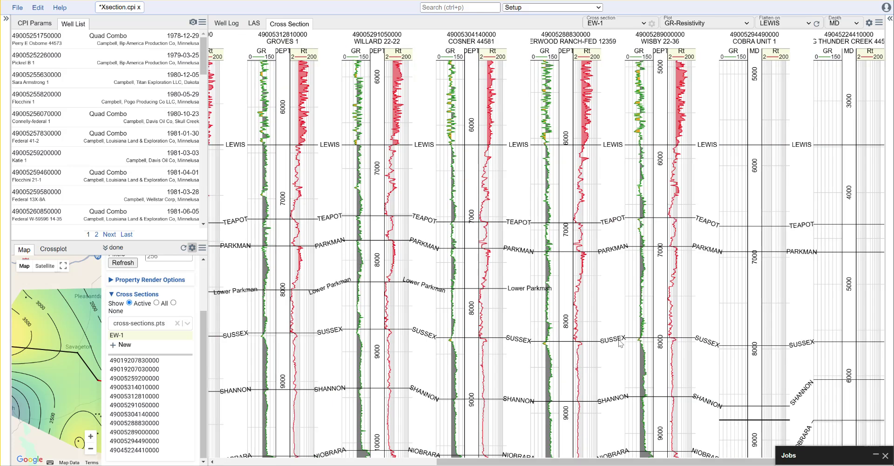
left_click(621, 293)
left_click(678, 288)
left_click(771, 287)
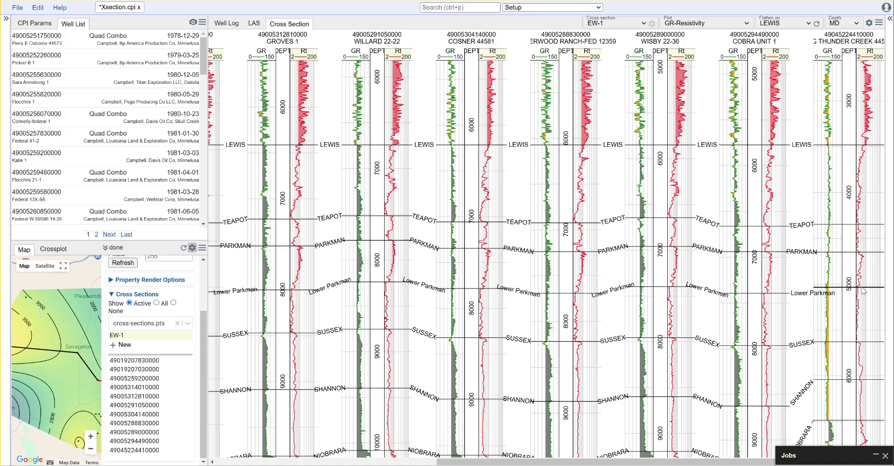
left_click(862, 286)
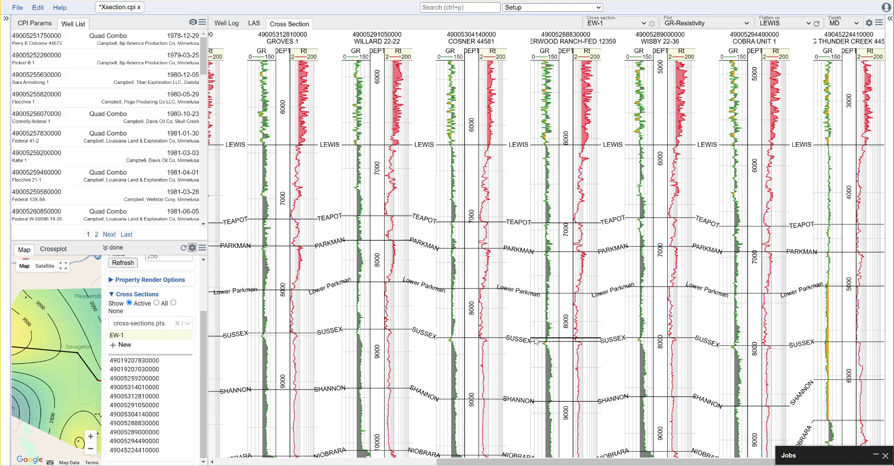
right_click(585, 304)
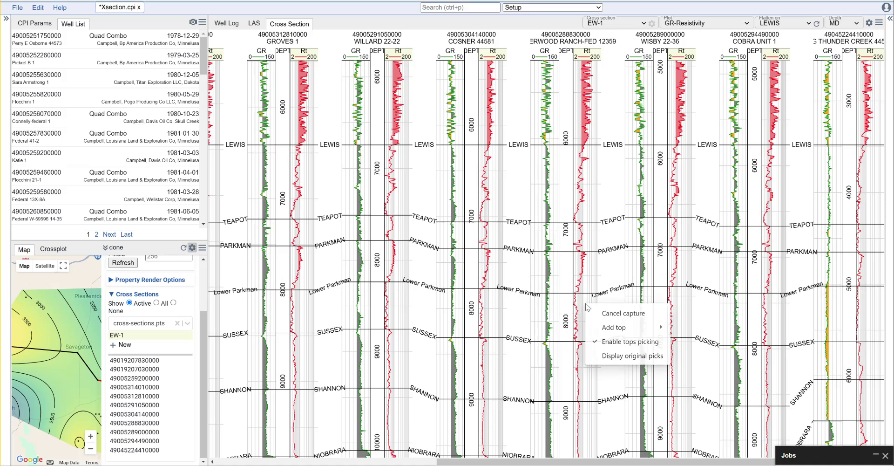
left_click(607, 312)
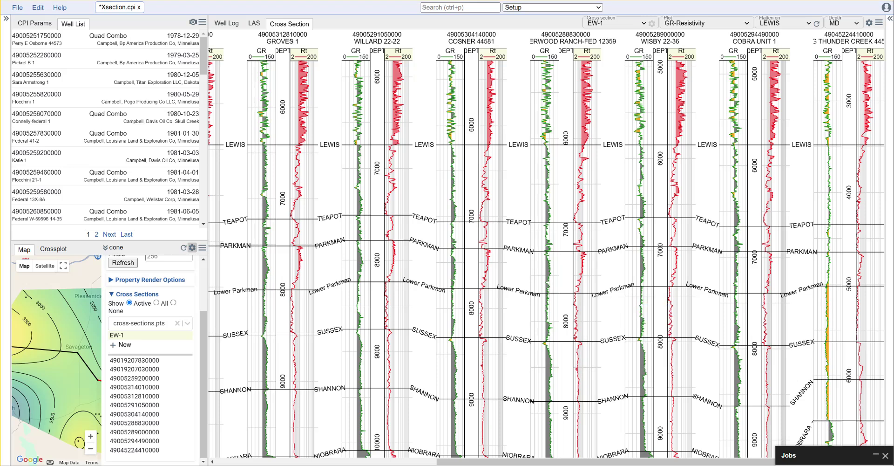
- Add a new top named L100 in the Fort Reno Unit 14-B well, between LEWIS and TEAPOT
scroll(546, 246, "left", 6)
scroll(425, 235, "left", 1)
scroll(382, 181, "up", 3)
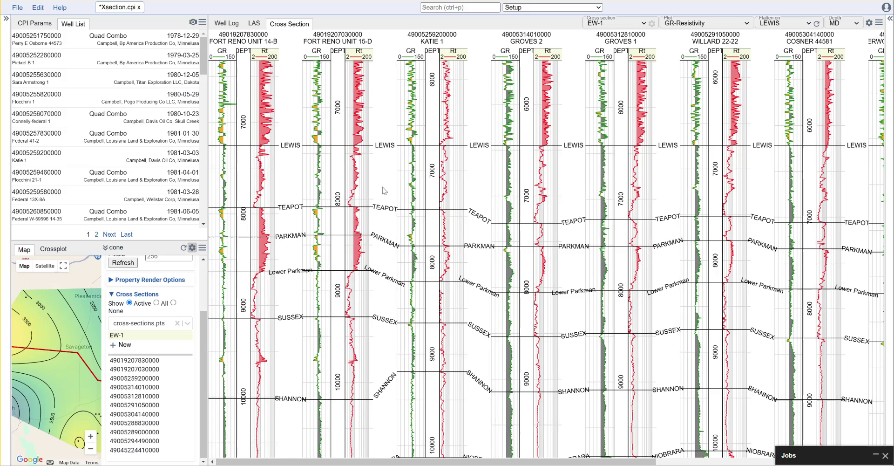
scroll(393, 258, "up", 1)
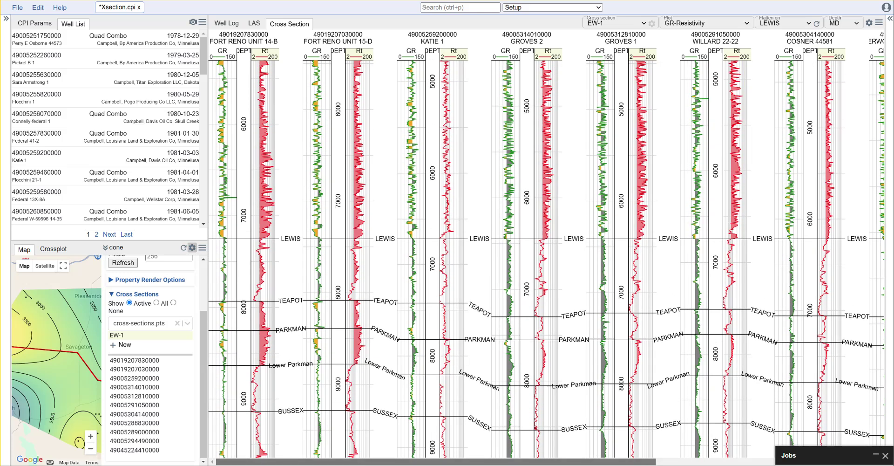
right_click(262, 287)
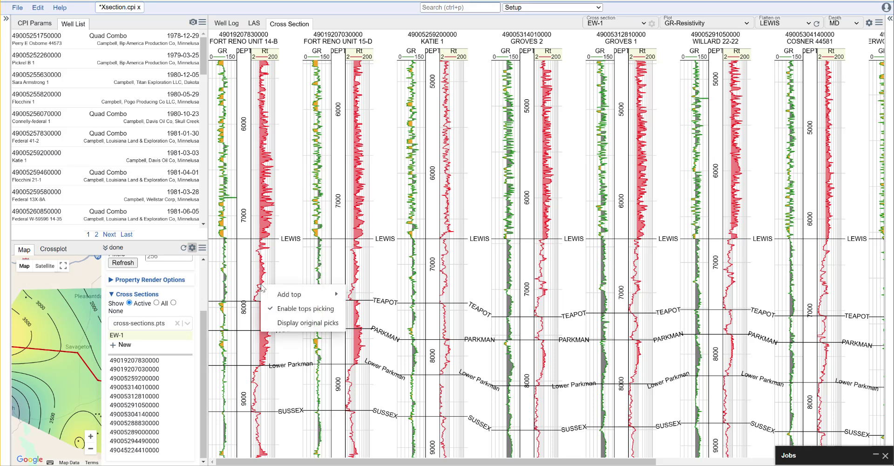
mouse_move(291, 294)
left_click(380, 337)
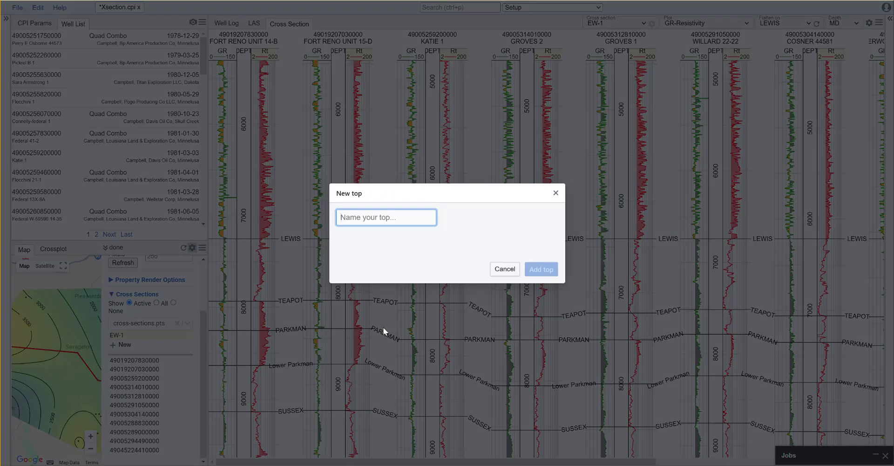
type("L100")
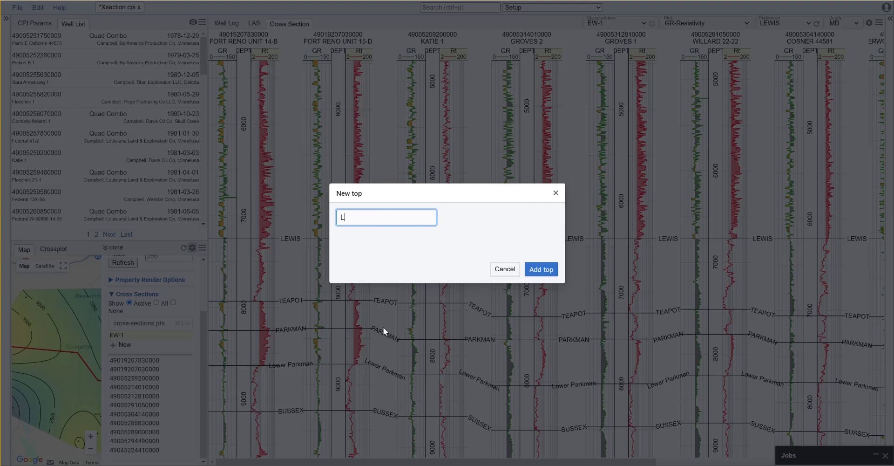
left_click(541, 269)
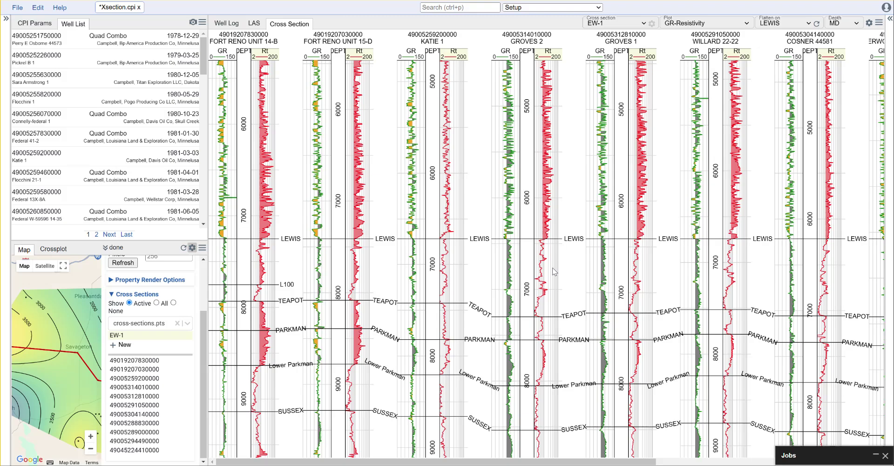
- Capture L100 and pick it above TEAPOT in each well from Fort Reno Unit 15-D through Cosner 44581
right_click(271, 287)
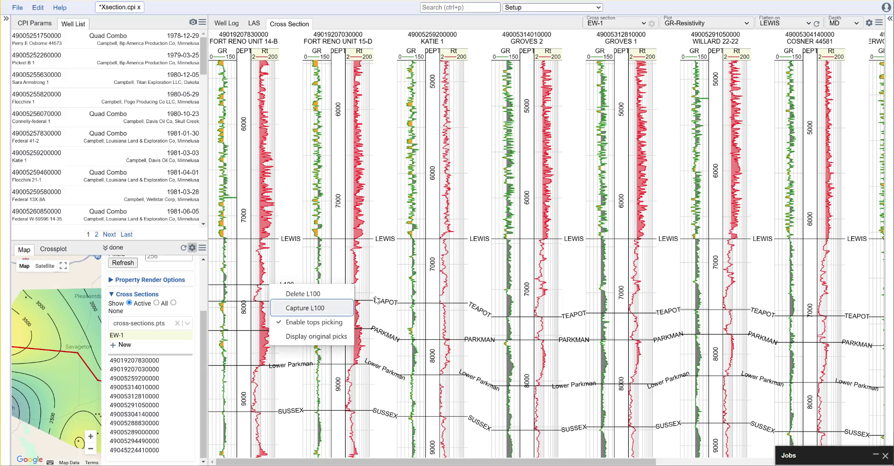
left_click(288, 303)
left_click(433, 293)
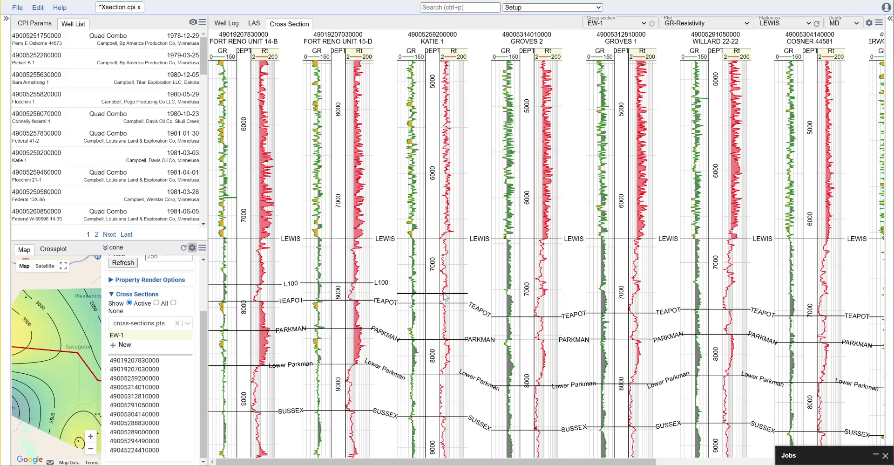
left_click(517, 295)
left_click(610, 292)
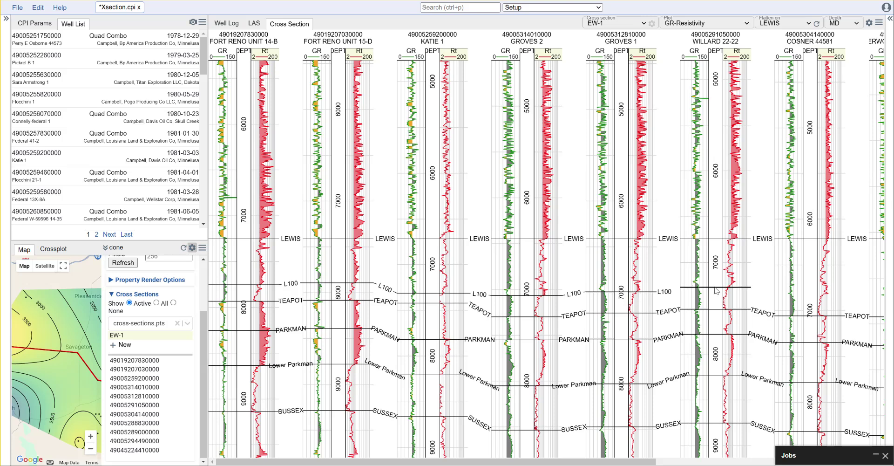
left_click(727, 286)
left_click(824, 293)
- Pick L100 in the Ranch-Fed 12359, Wisby 22-36 and Cobra Unit 1 wells, and end the capture
left_click(879, 300)
scroll(714, 349, "right", 5)
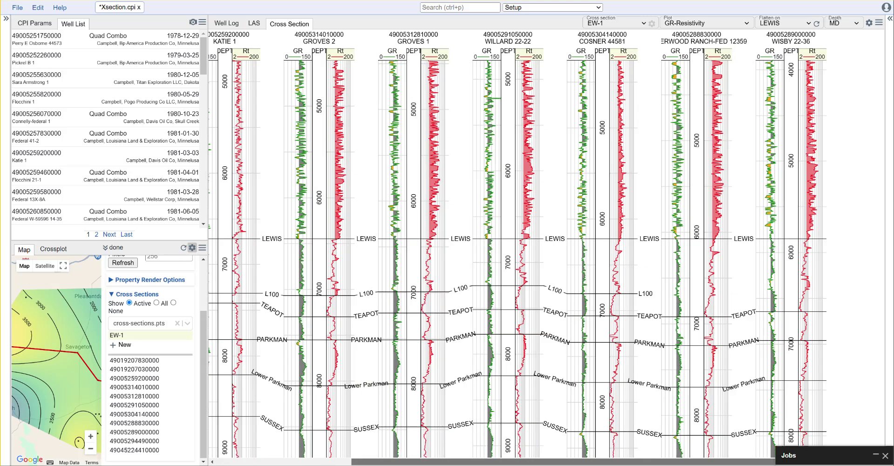
left_click(698, 296)
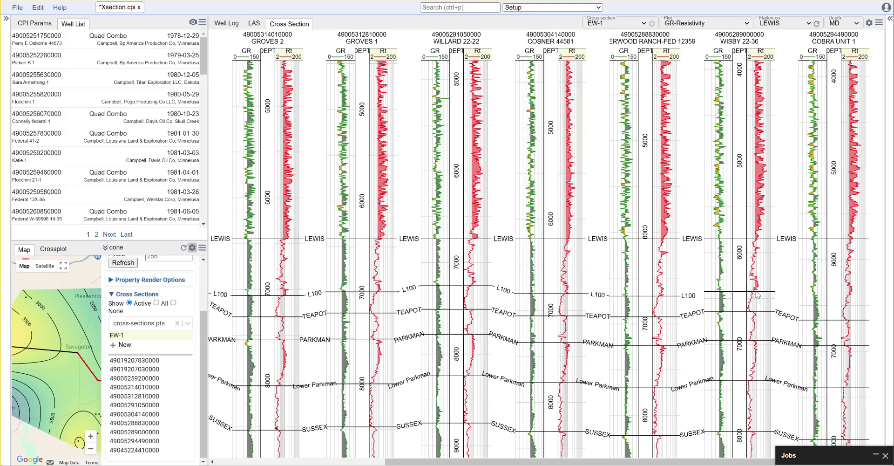
left_click(800, 292)
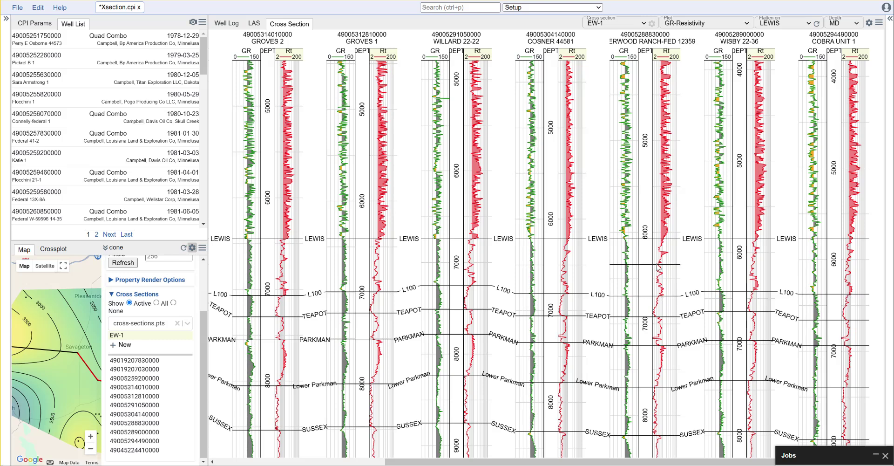
right_click(663, 273)
left_click(663, 273)
- Enlarge the map area and create a new cross section named NS-1 in cross-sections.pts
left_click_drag(204, 295, 407, 294)
left_click_drag(311, 241, 311, 167)
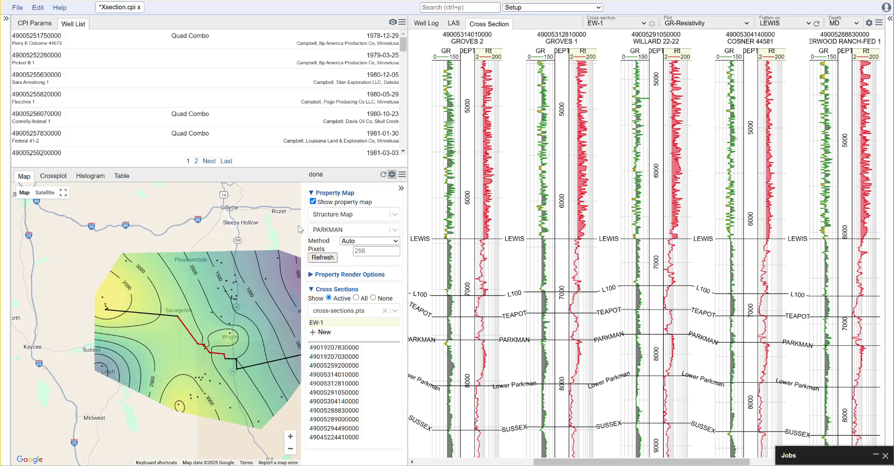
left_click(324, 332)
type("NS-1")
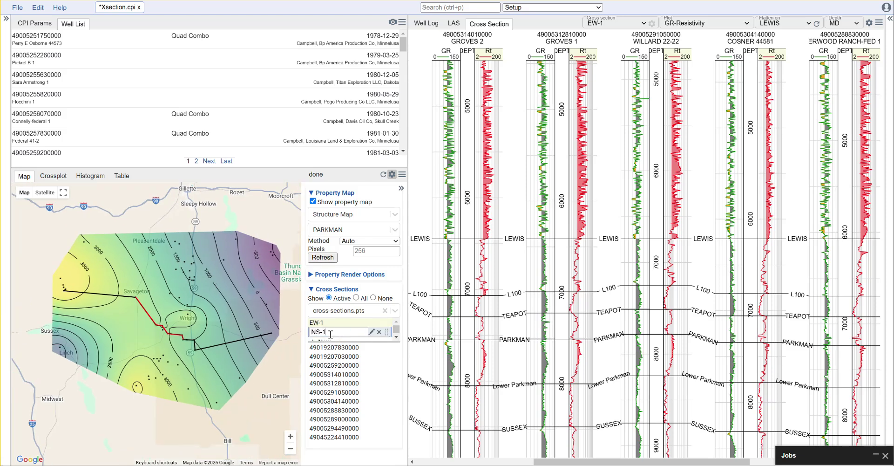
key("Return")
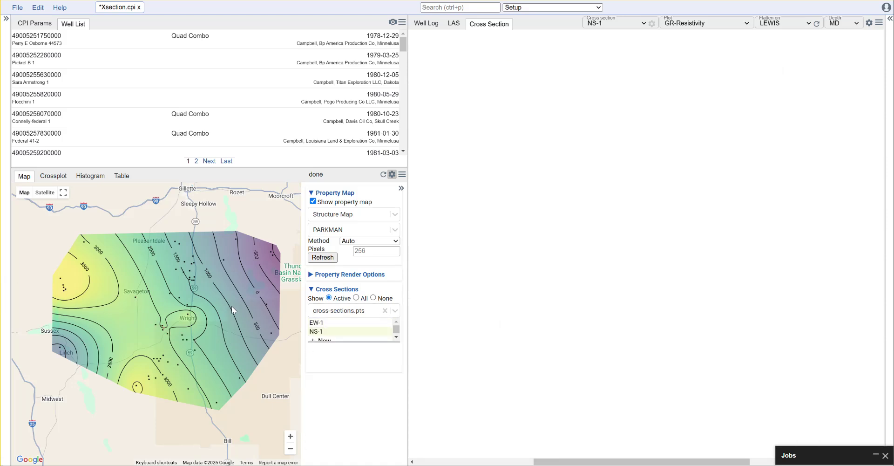
- Show all cross sections on the map and draw NS-1 north to south from Horse Creek 14-6 to Federal 33-10
left_click(363, 298)
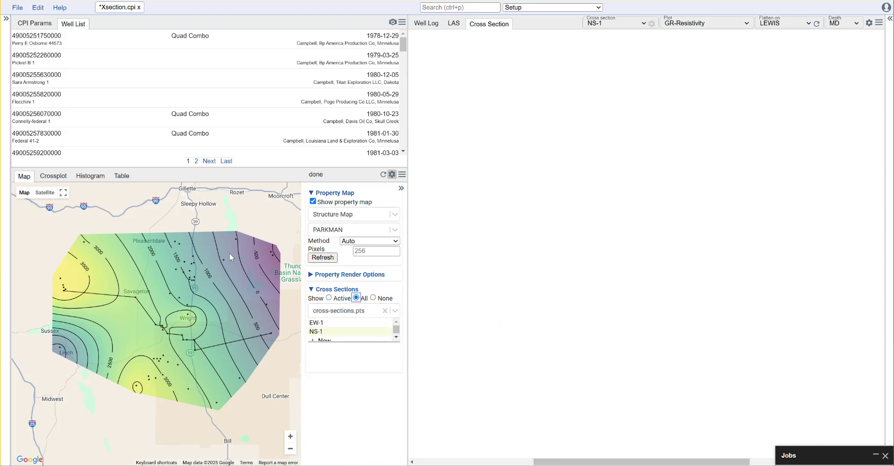
right_click(206, 239)
left_click(242, 281)
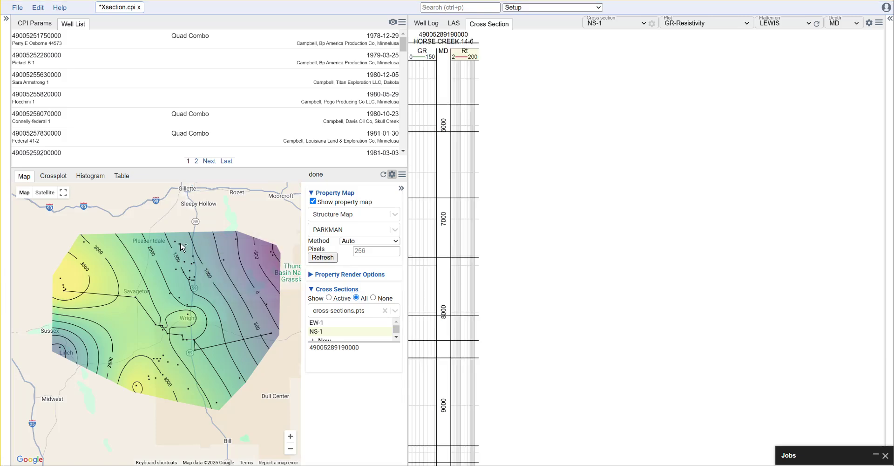
mouse_move(188, 272)
left_mouse_down()
mouse_move(182, 300)
mouse_move(196, 352)
mouse_move(182, 365)
mouse_move(187, 393)
left_mouse_up()
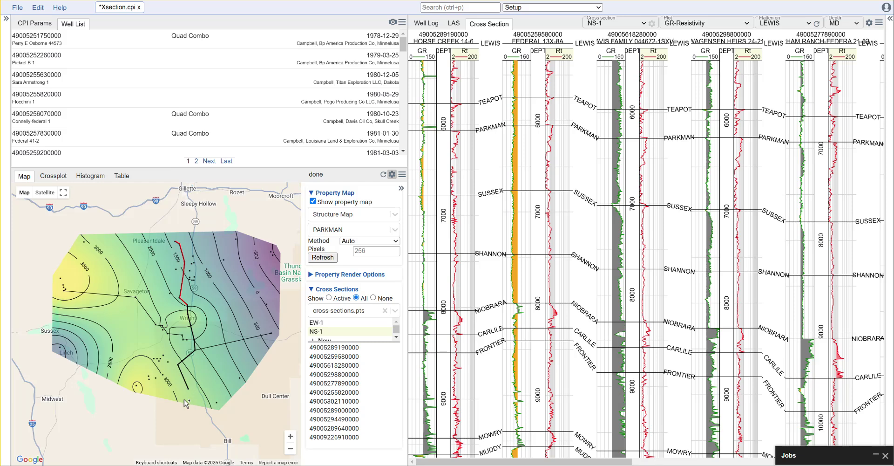
right_click(185, 398)
left_click(209, 407)
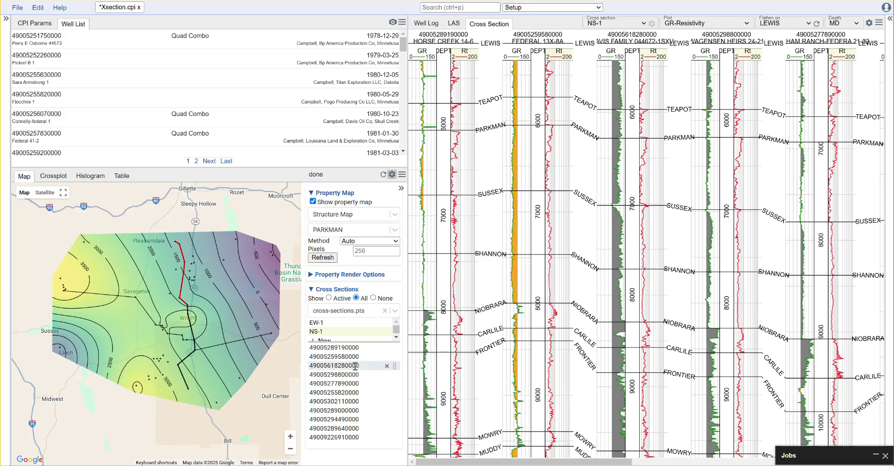
- Examine NS-1's wells, switch between EW-1 and NS-1 through their map lines, and check the list of available cross sections
scroll(585, 275, "down", 3)
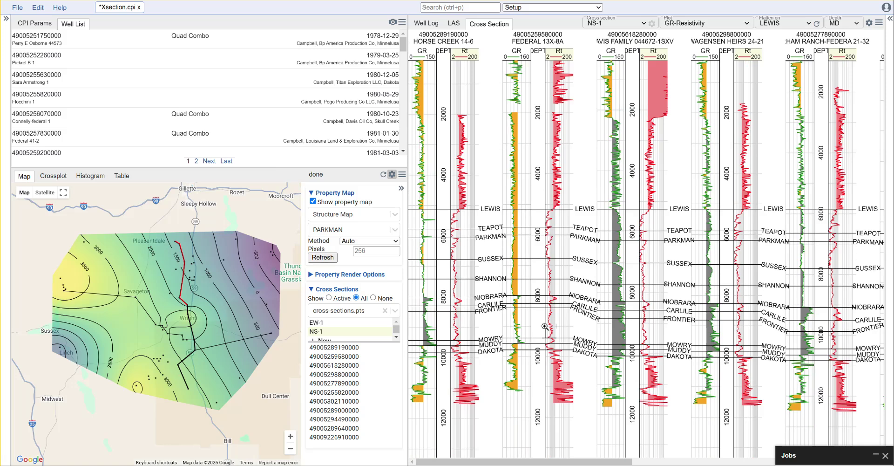
scroll(691, 332, "up", 2)
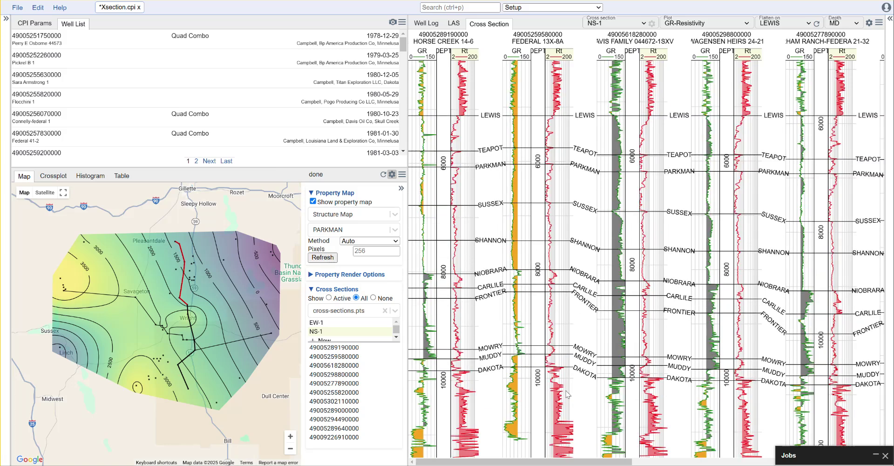
left_click(249, 343)
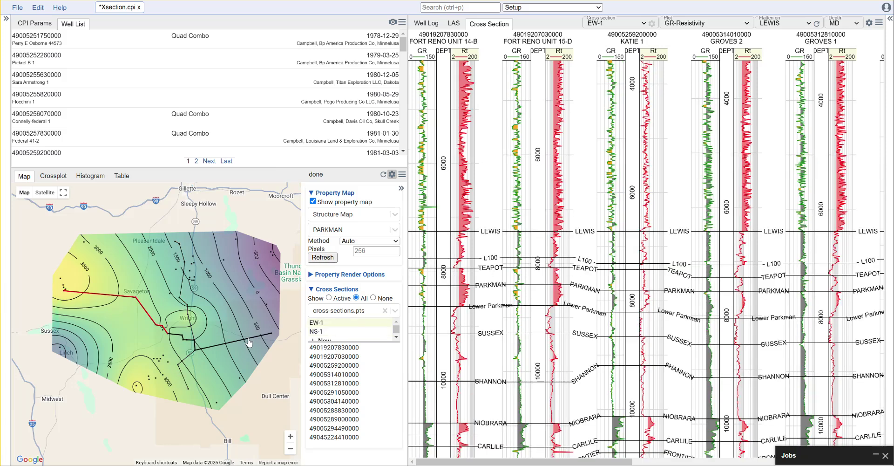
left_click(189, 315)
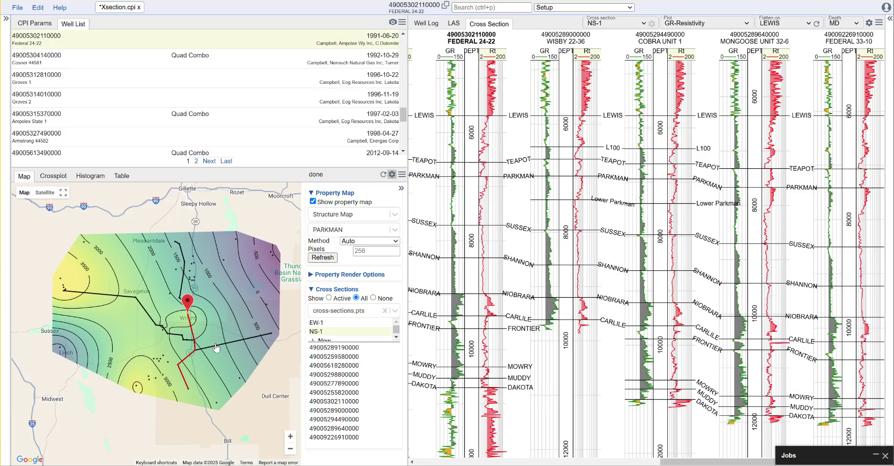
left_click(216, 348)
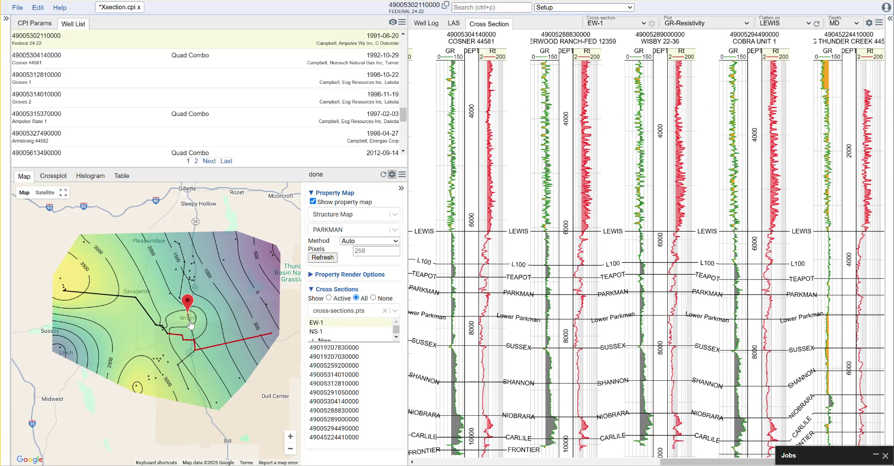
left_click(181, 282)
left_click(639, 23)
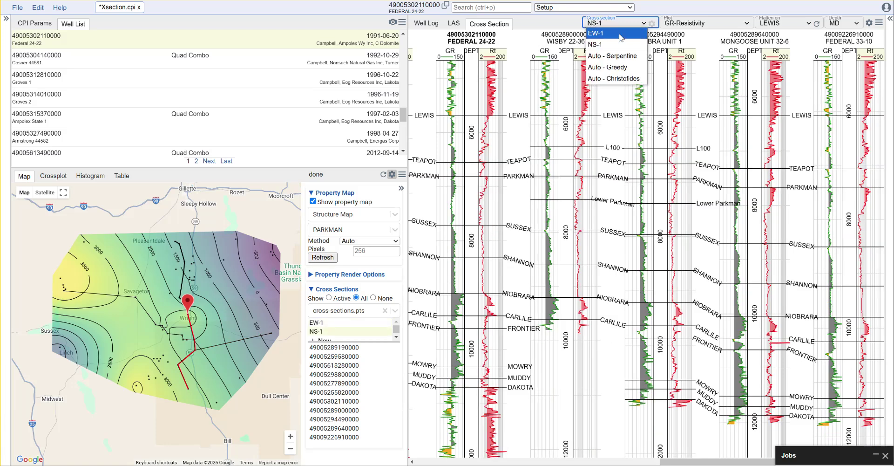
left_click(667, 12)
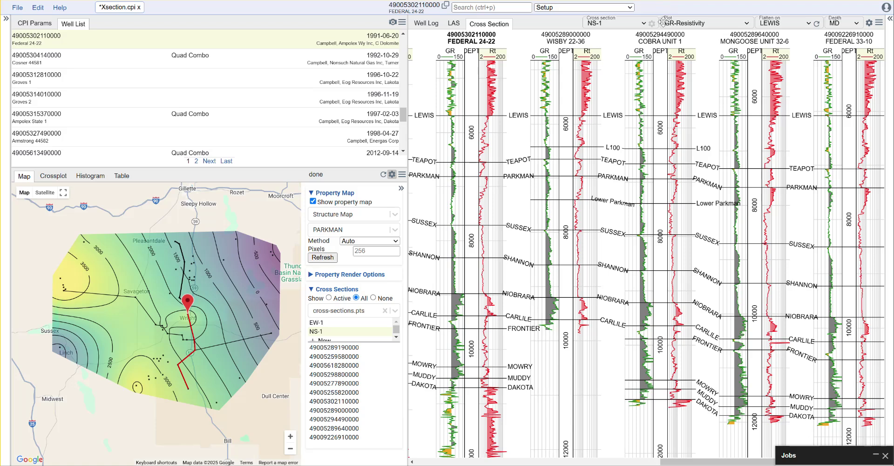